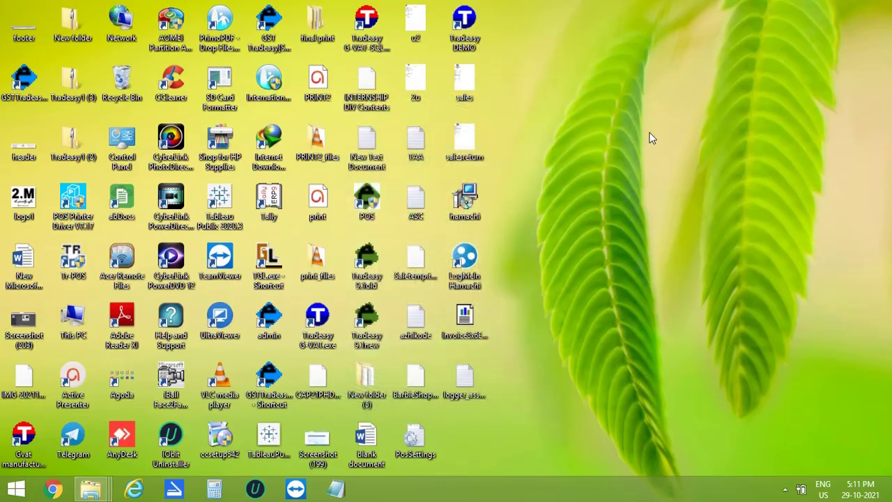
Log in to the TRADEASY DEMO company with the admin user name and password.
{"action": "type", "text": "admin"}
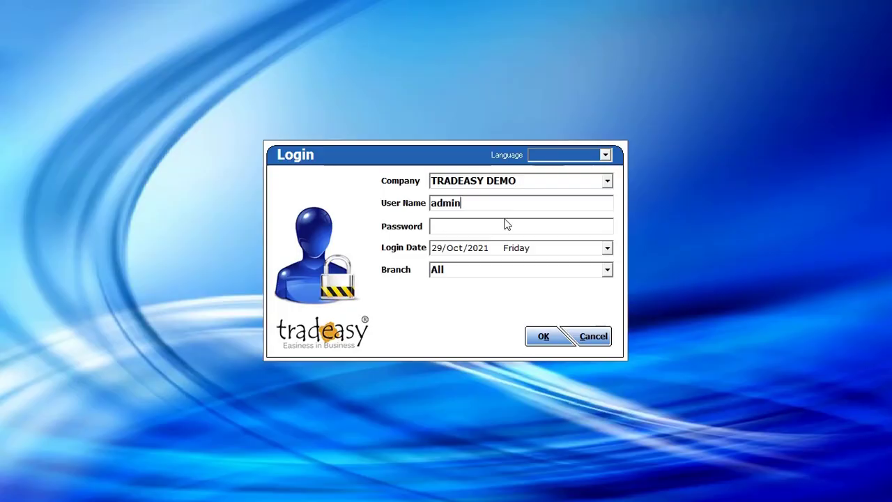
{"action": "type", "text": "1"}
{"action": "key", "text": "Tab"}
{"action": "key", "text": "Tab"}
{"action": "left_click", "coordinate": [547, 337]}
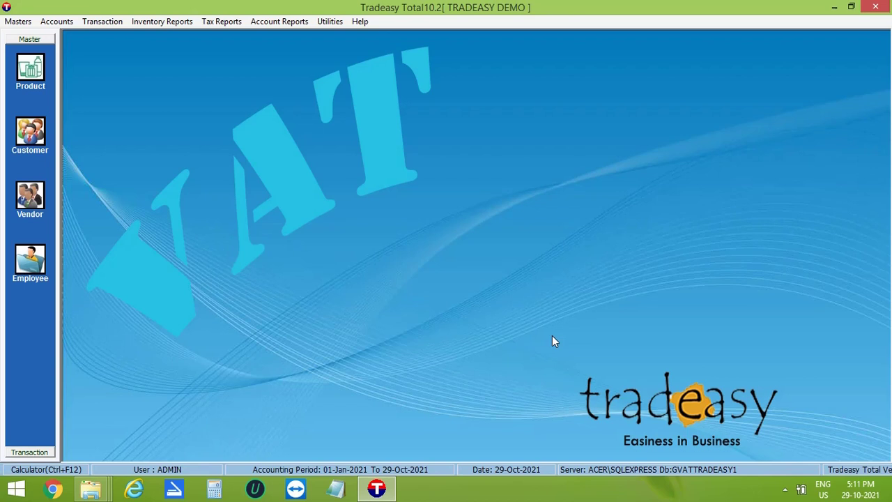
Enable the Manufacturing Module in Utilities > Options using the conversion code, accepting the restart.
{"action": "left_click", "coordinate": [330, 21]}
{"action": "left_click", "coordinate": [332, 35]}
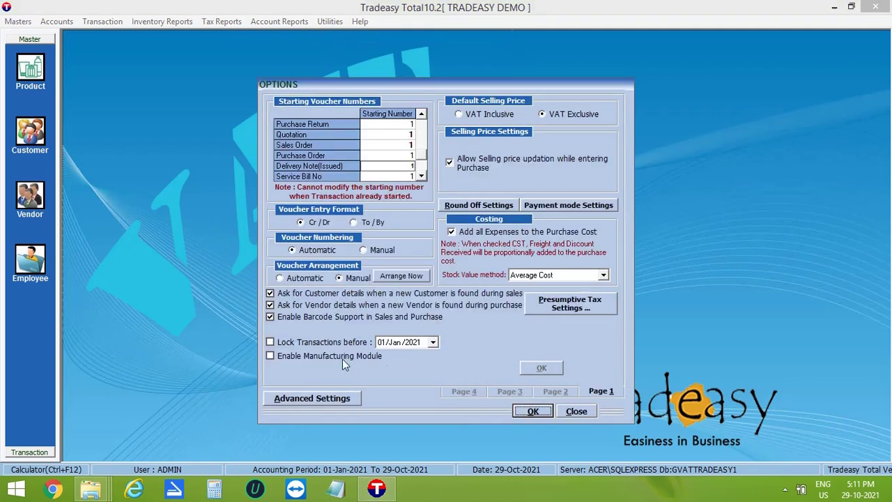
{"action": "left_click", "coordinate": [343, 357]}
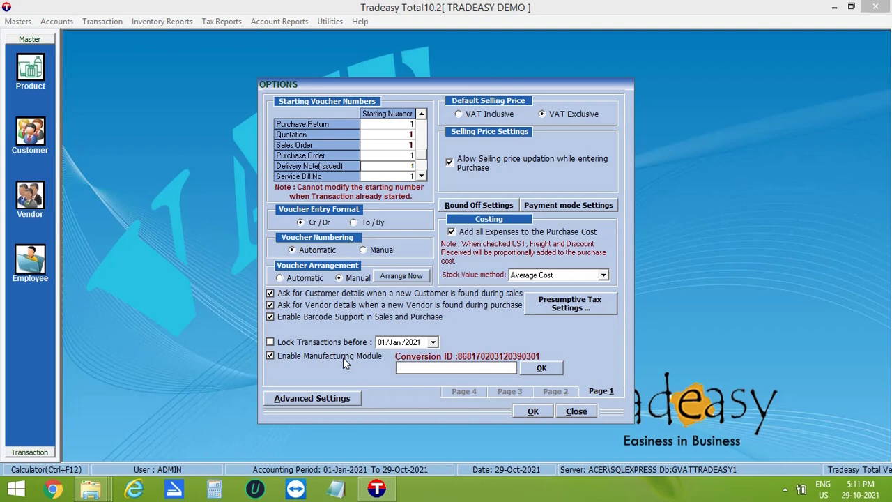
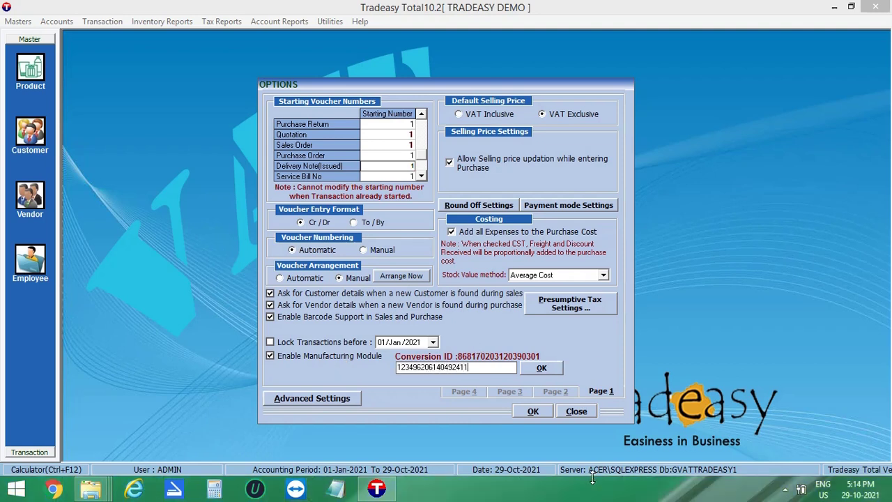
{"action": "left_click", "coordinate": [554, 370]}
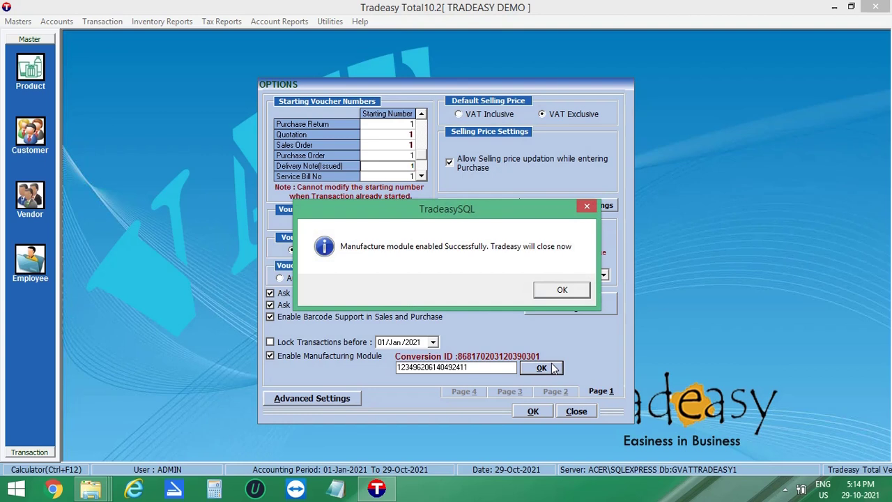
{"action": "left_click", "coordinate": [569, 290]}
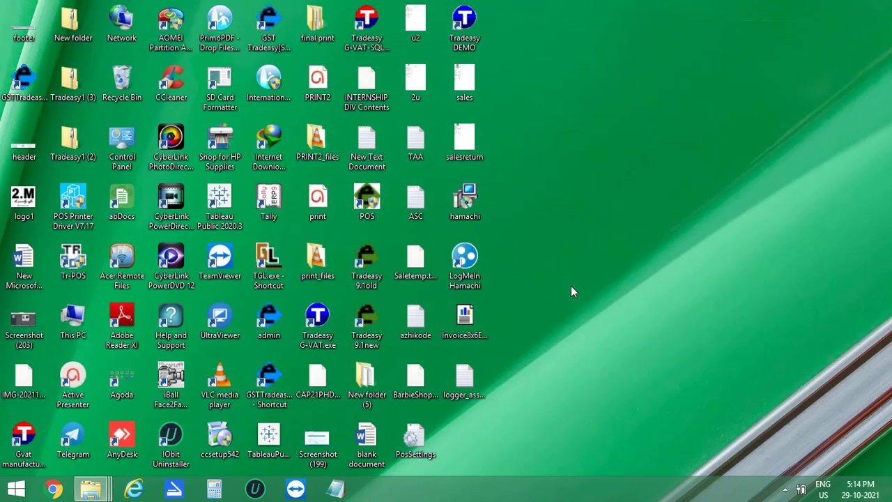
Relaunch Tradeasy from the desktop shortcut and sign back in to TRADEASY DEMO.
{"action": "double_click", "coordinate": [24, 438]}
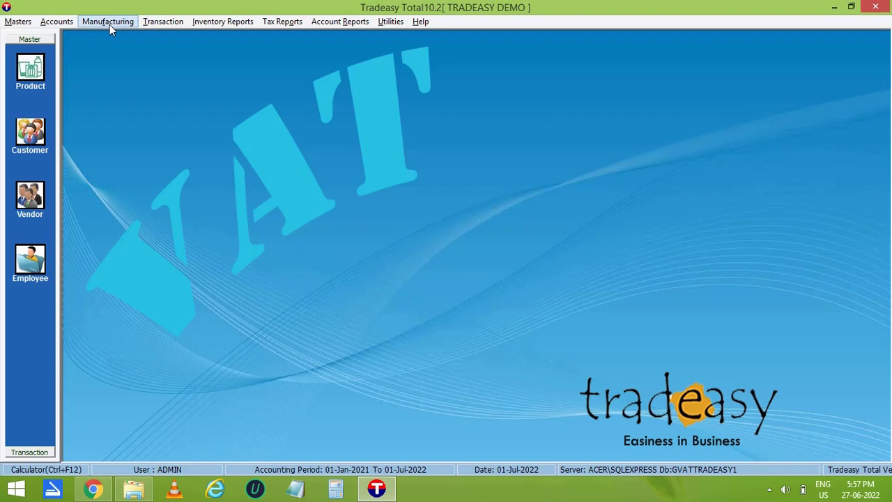
Enter product CYCLE with code C, new company VM AUTOMOBILE and an auto-generated Arabic name.
{"action": "left_click", "coordinate": [30, 73]}
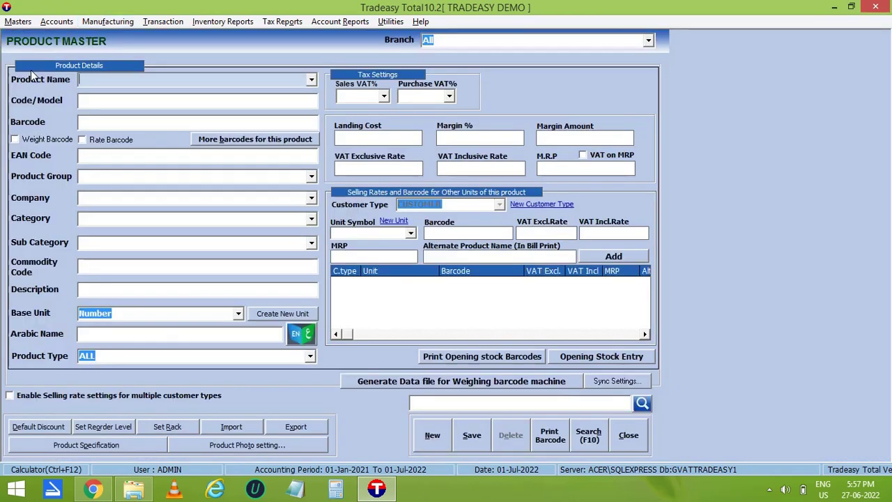
{"action": "type", "text": "CYCLE"}
{"action": "key", "text": "Return"}
{"action": "type", "text": "C"}
{"action": "key", "text": "Return"}
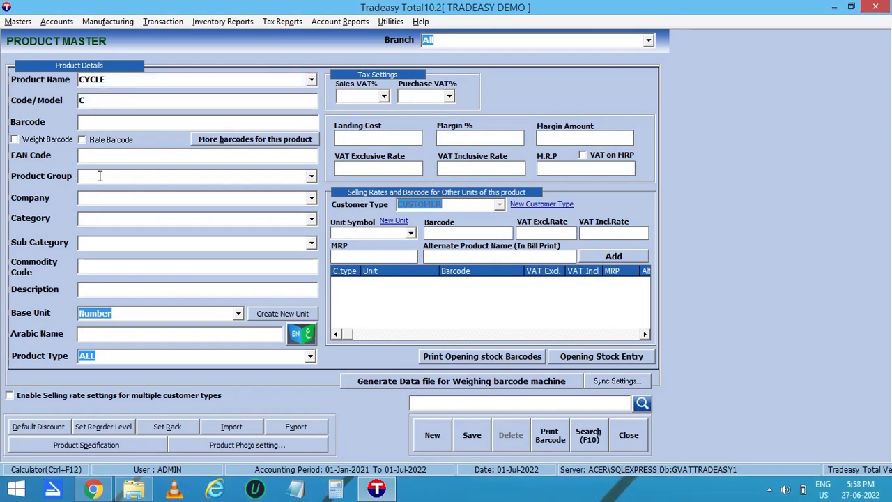
{"action": "type", "text": "VM AUTOMOBILE"}
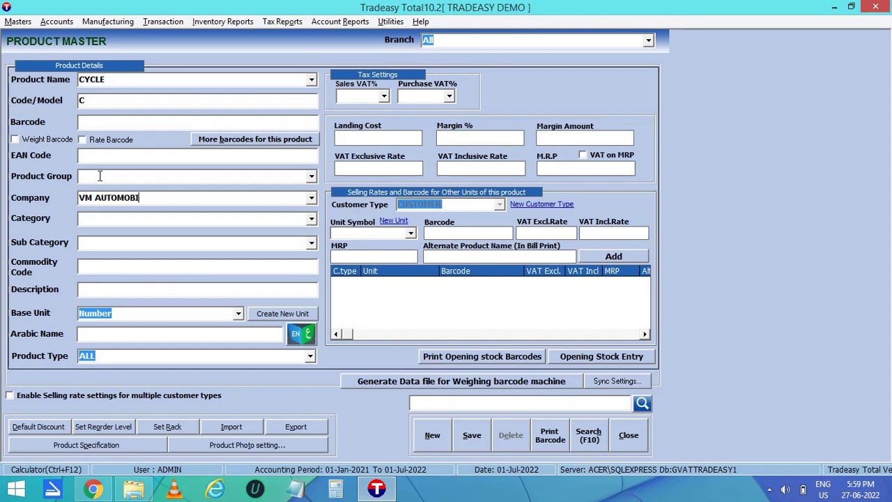
{"action": "key", "text": "Return"}
{"action": "key", "text": "Return"}
{"action": "key", "text": "Return"}
{"action": "key", "text": "Return"}
{"action": "key", "text": "Return"}
{"action": "left_click", "coordinate": [302, 335]}
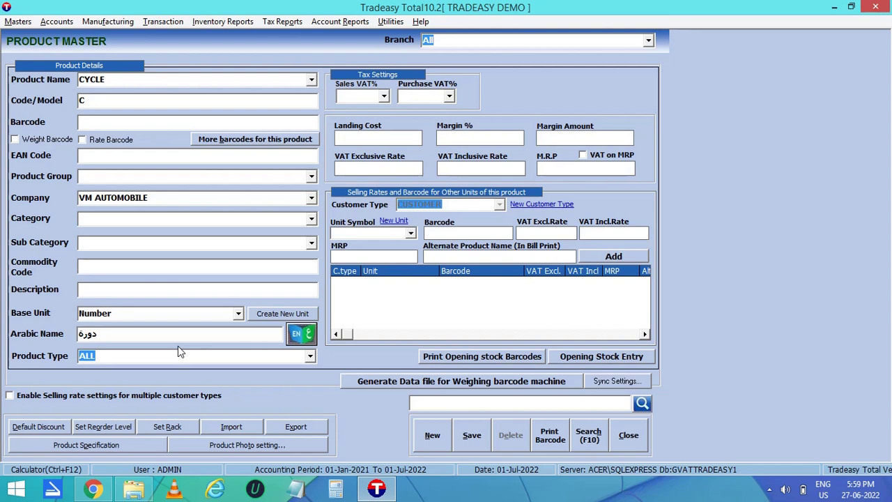
Set CYCLE's product type to FINISHED and sales VAT to 15, then save it.
{"action": "left_click", "coordinate": [310, 356]}
{"action": "left_click", "coordinate": [228, 402]}
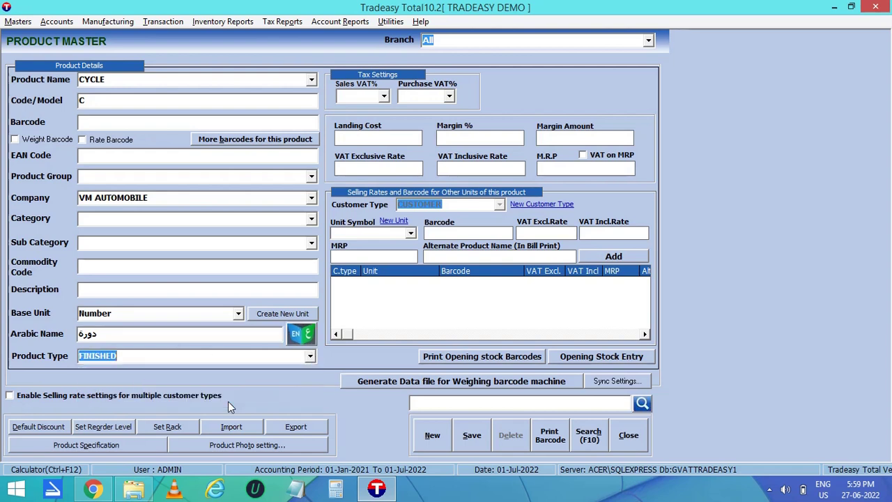
{"action": "left_click", "coordinate": [384, 97]}
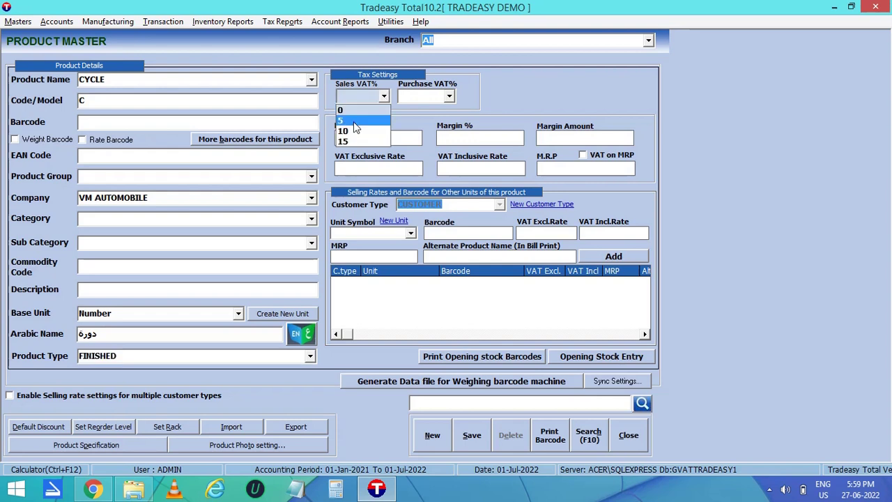
{"action": "left_click", "coordinate": [355, 143]}
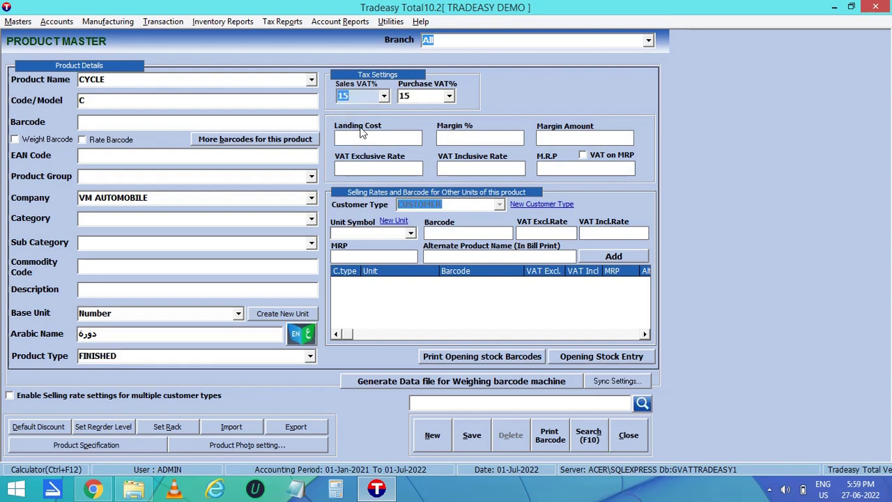
{"action": "left_click", "coordinate": [470, 435]}
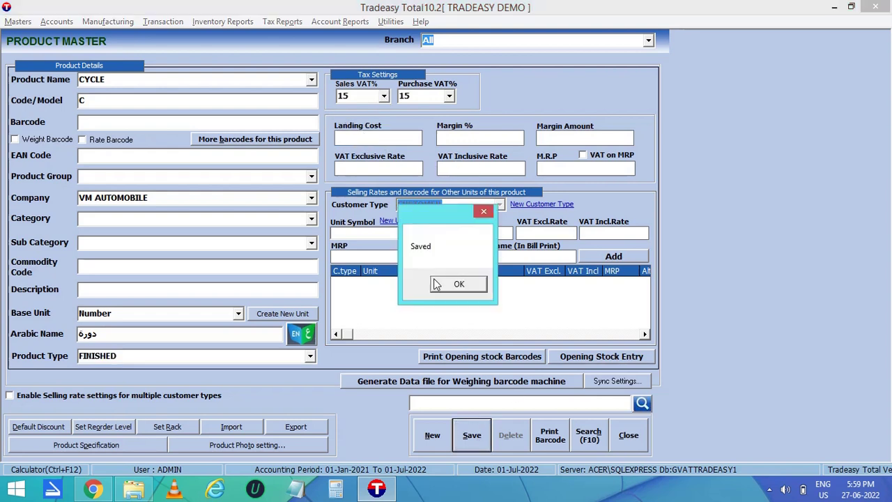
{"action": "left_click", "coordinate": [448, 284]}
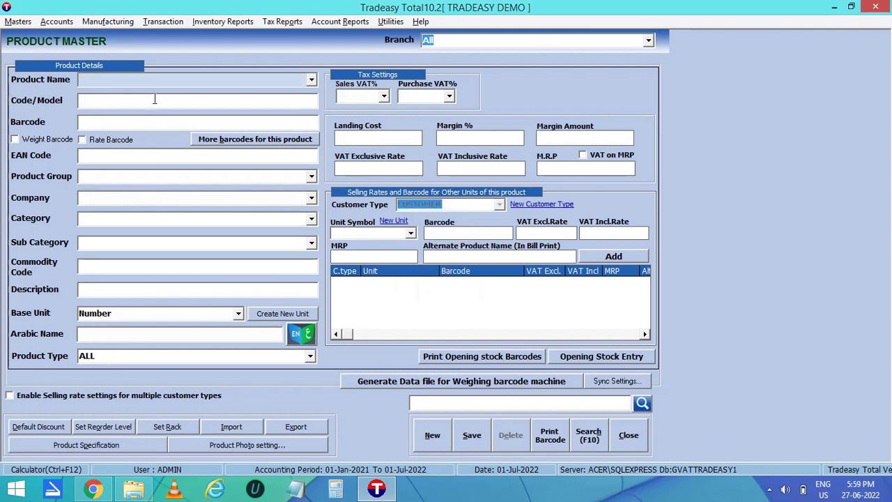
Enter HANDLE BAR with code HB, barcode 12345, new company MS AUTOMOBILE and an Arabic name.
{"action": "type", "text": "HANDLE BAR"}
{"action": "key", "text": "Return"}
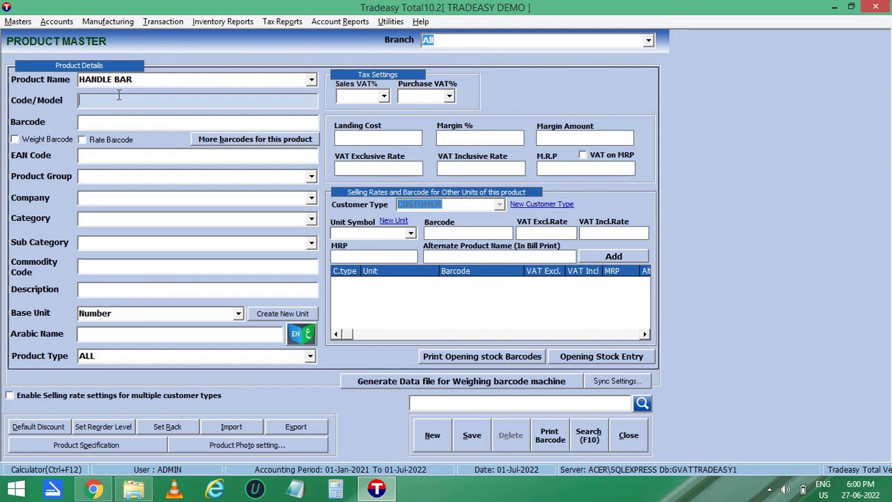
{"action": "type", "text": "HB"}
{"action": "key", "text": "Return"}
{"action": "type", "text": "12345"}
{"action": "key", "text": "Return"}
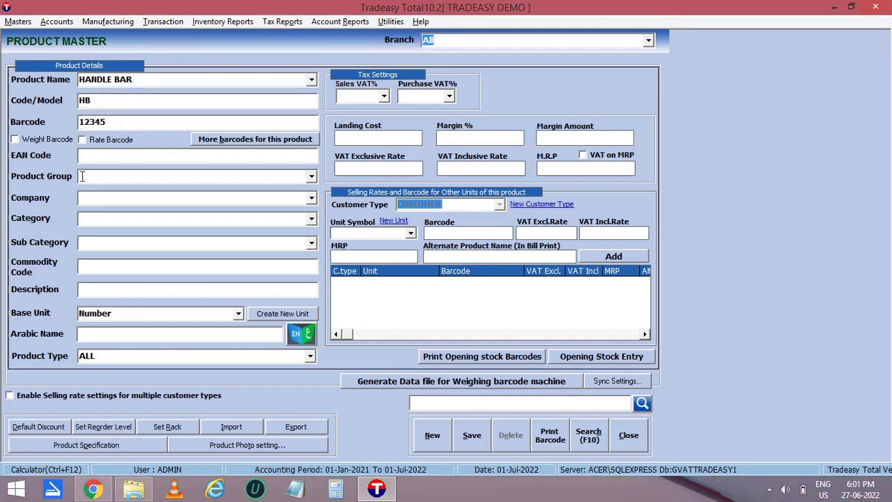
{"action": "type", "text": "MS AUTOMOBILE"}
{"action": "key", "text": "Return"}
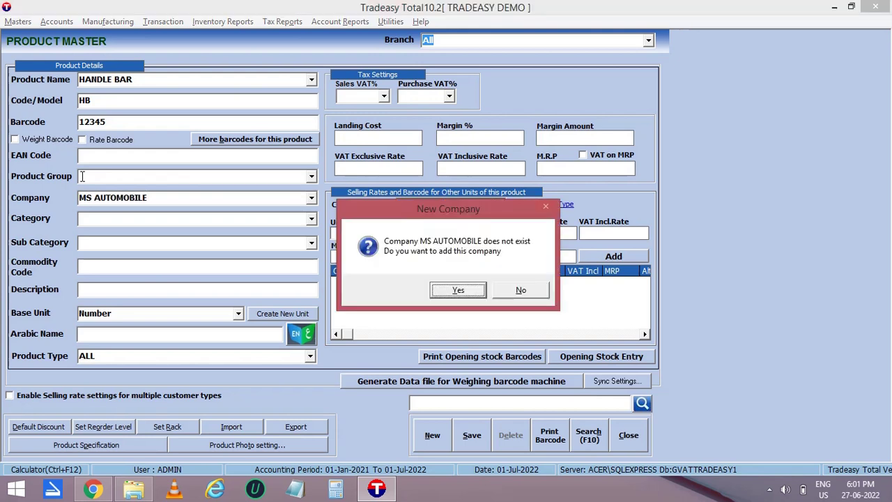
{"action": "key", "text": "Return"}
{"action": "left_click", "coordinate": [206, 314]}
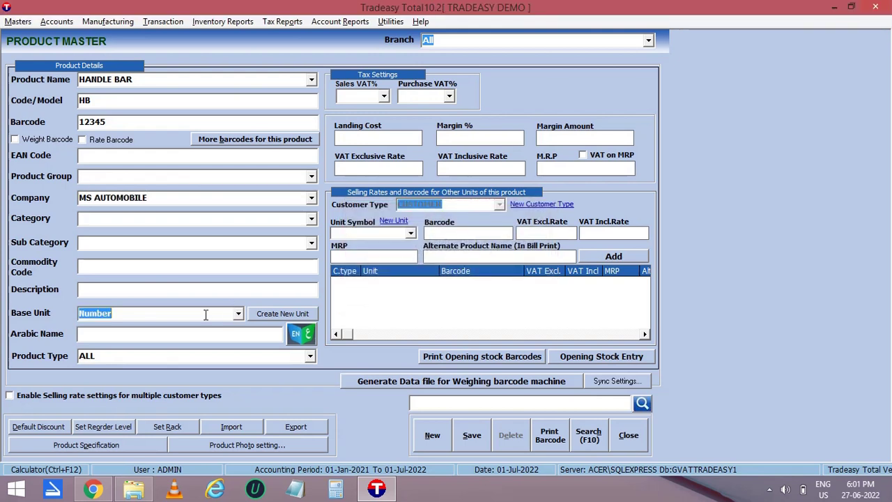
{"action": "left_click", "coordinate": [307, 334]}
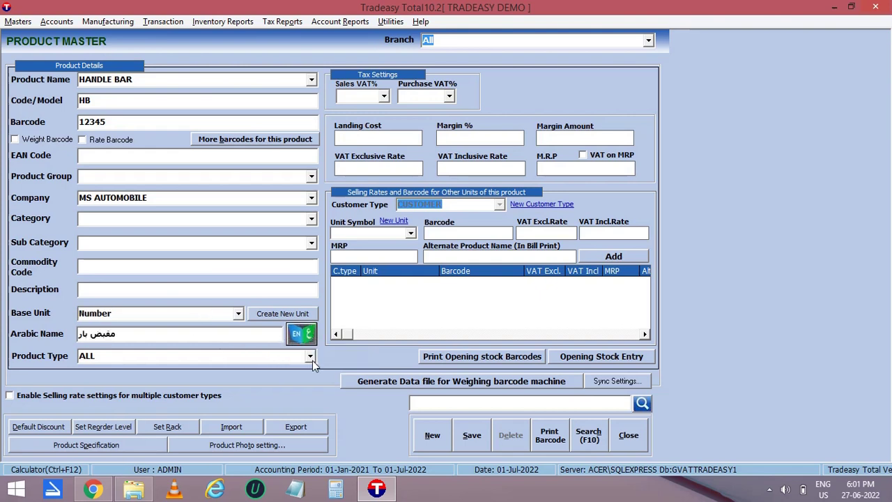
Make HANDLE BAR a RAW-MATERIAL with 20 units of opening stock and save it.
{"action": "left_click", "coordinate": [311, 359]}
{"action": "left_click", "coordinate": [293, 380]}
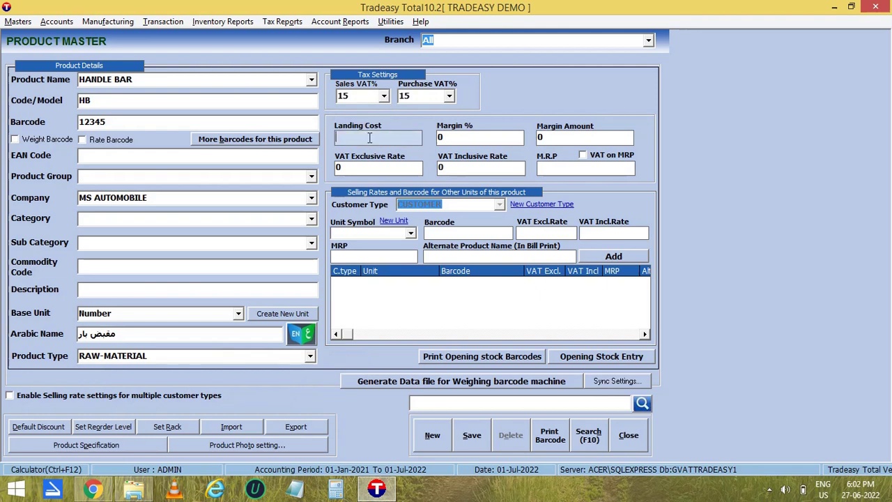
{"action": "left_click", "coordinate": [604, 359]}
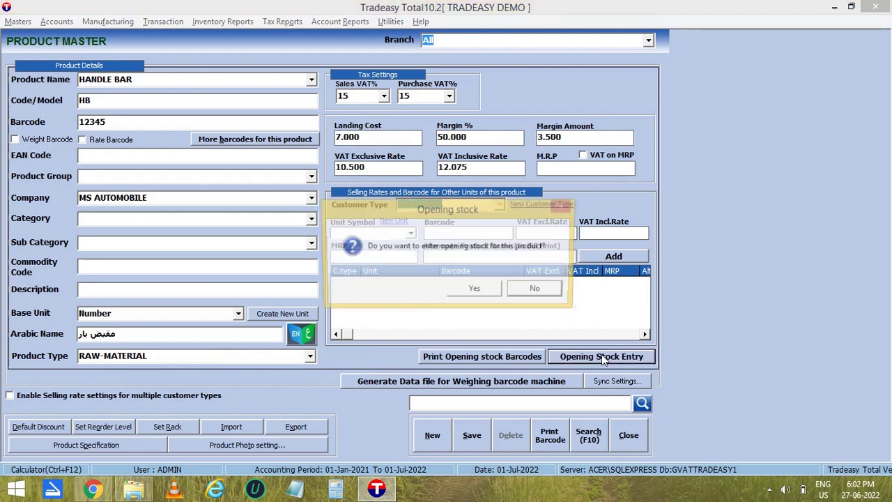
{"action": "left_click", "coordinate": [473, 291]}
{"action": "left_click", "coordinate": [326, 189]}
{"action": "type", "text": "20"}
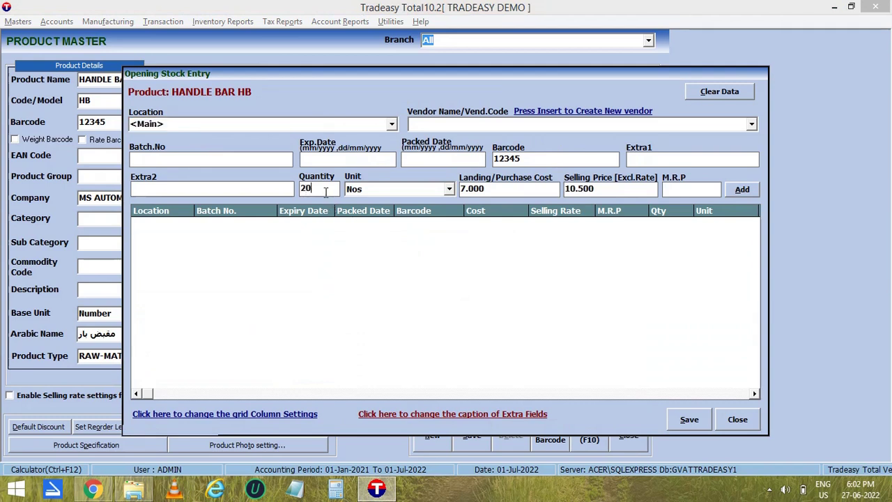
{"action": "key", "text": "Return"}
{"action": "key", "text": "Return"}
{"action": "key", "text": "Return"}
{"action": "left_click", "coordinate": [700, 420]}
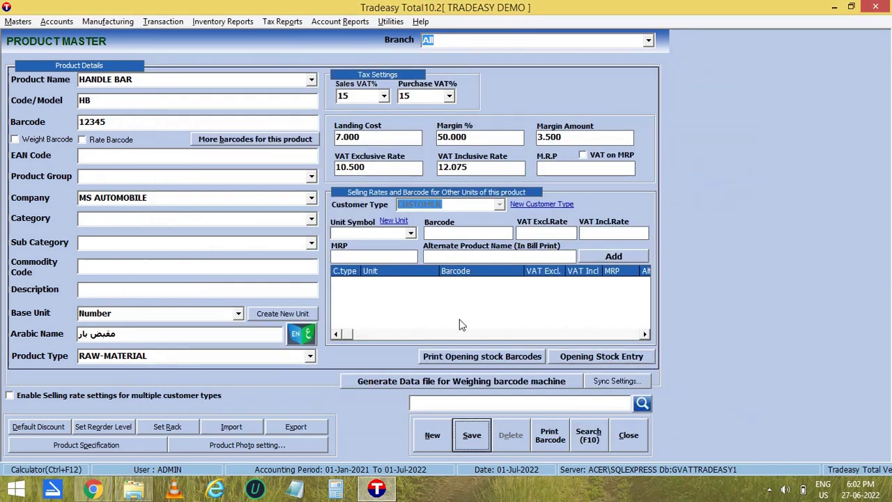
{"action": "left_click", "coordinate": [472, 437]}
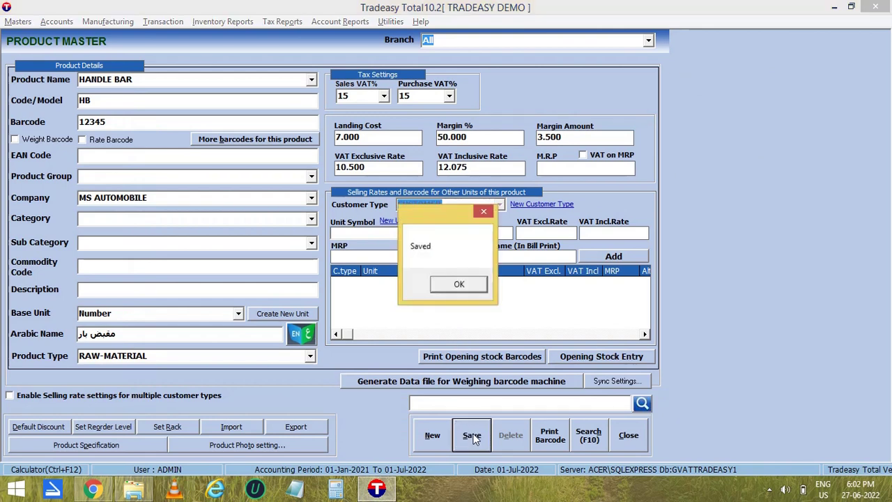
{"action": "left_click", "coordinate": [463, 286]}
Enter product BRAKE with code BK and barcode 54321.
{"action": "type", "text": "BRAKE"}
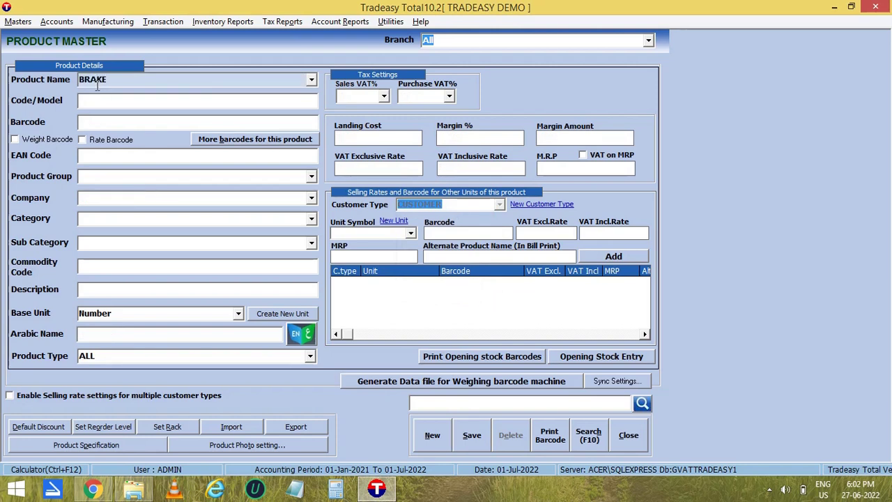
{"action": "key", "text": "Return"}
{"action": "type", "text": "BK"}
{"action": "key", "text": "Return"}
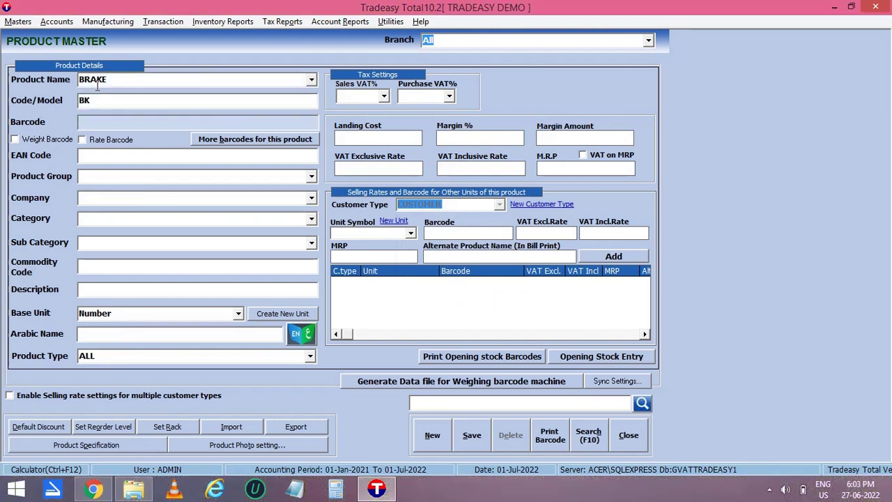
{"action": "type", "text": "54321"}
{"action": "key", "text": "Return"}
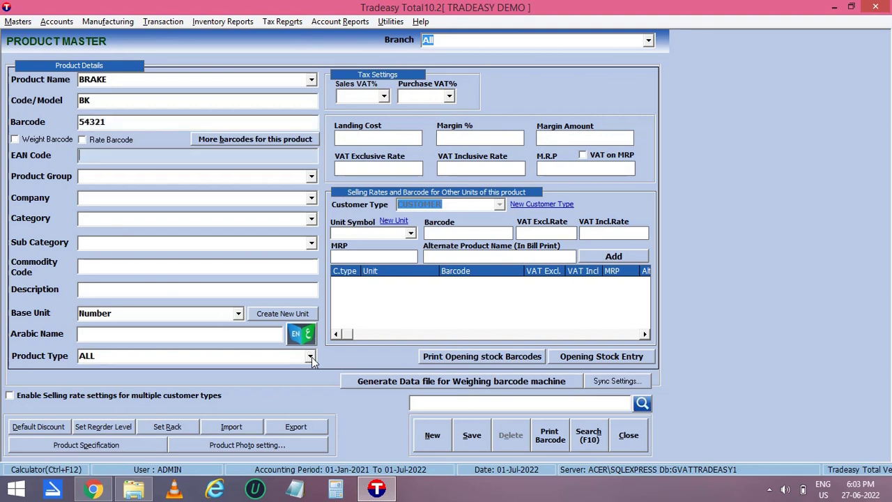
Make BRAKE a RAW-MATERIAL at 15 sales VAT, landing cost 2.000, VAT-exclusive rate 2.500.
{"action": "left_click", "coordinate": [311, 357]}
{"action": "left_click", "coordinate": [262, 378]}
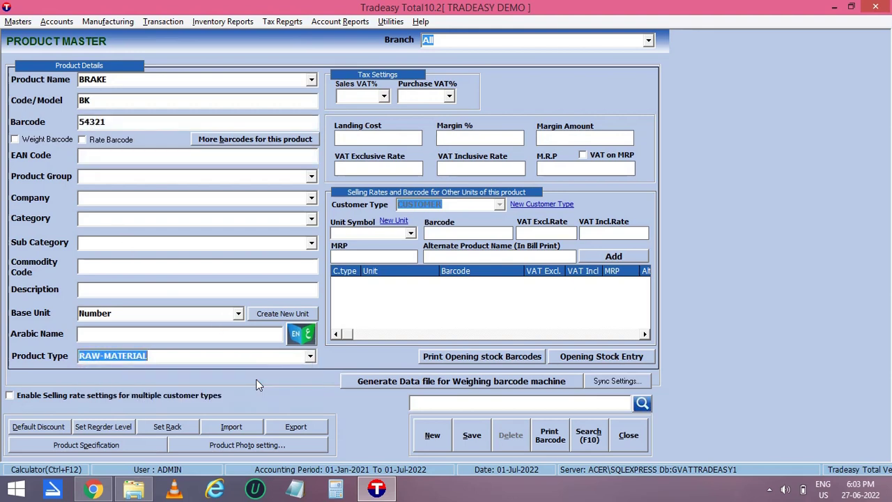
{"action": "left_click", "coordinate": [383, 96]}
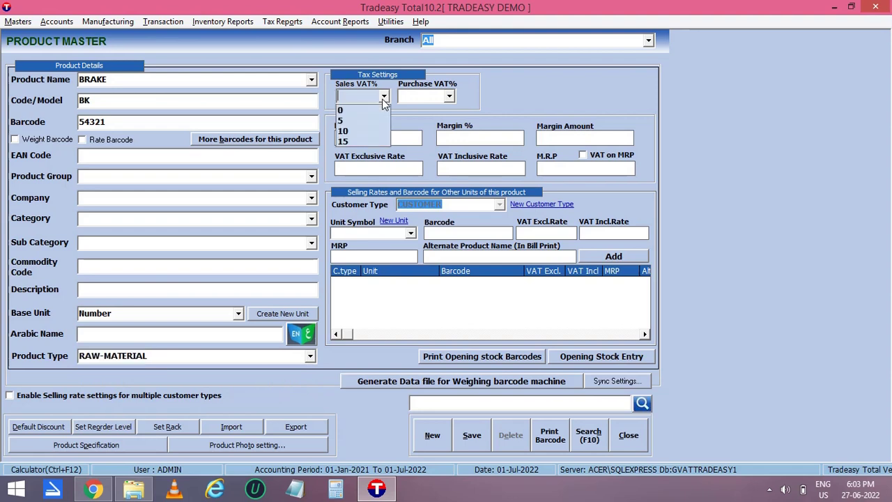
{"action": "left_click", "coordinate": [353, 141]}
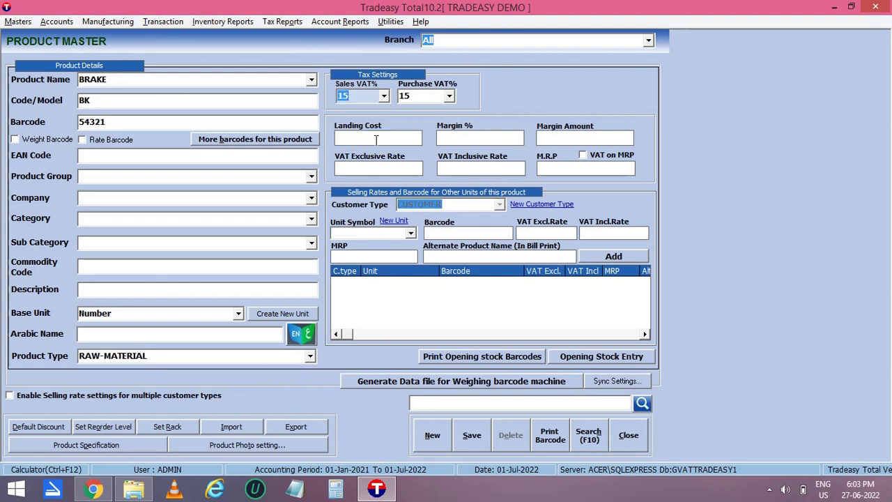
{"action": "left_click", "coordinate": [376, 140]}
{"action": "type", "text": "2"}
{"action": "key", "text": "Return"}
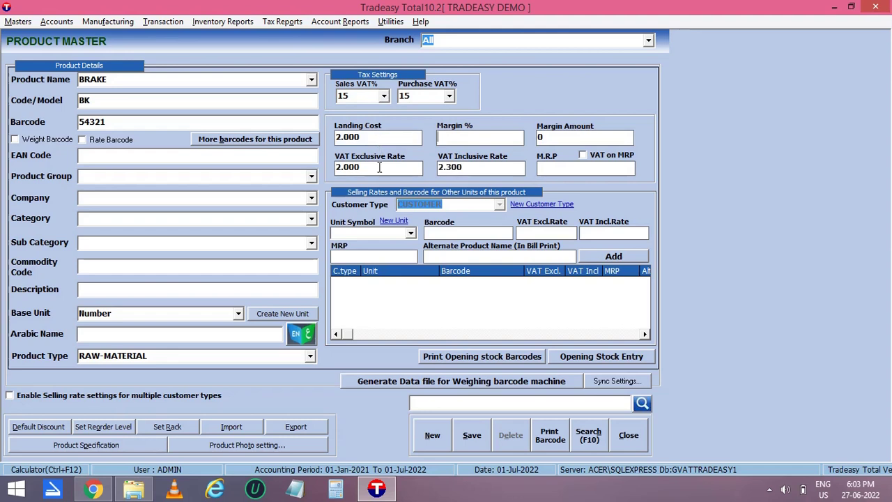
{"action": "left_click", "coordinate": [379, 168]}
{"action": "type", "text": "2.5"}
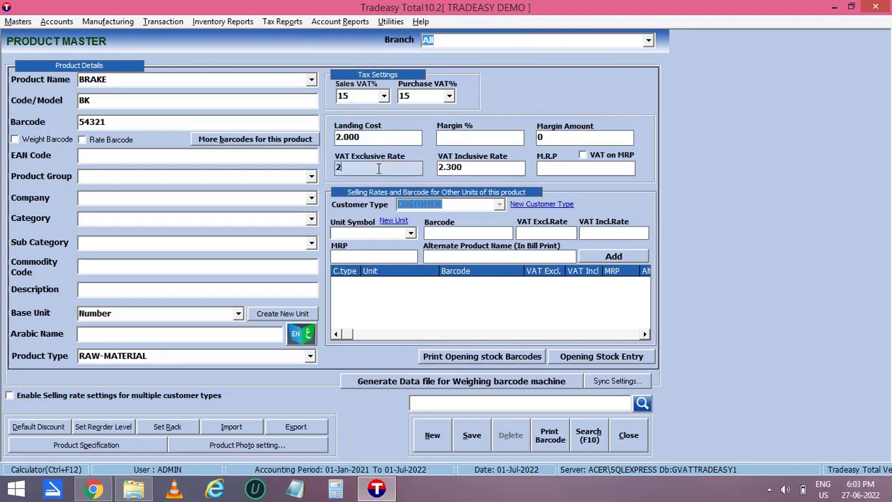
{"action": "key", "text": "Return"}
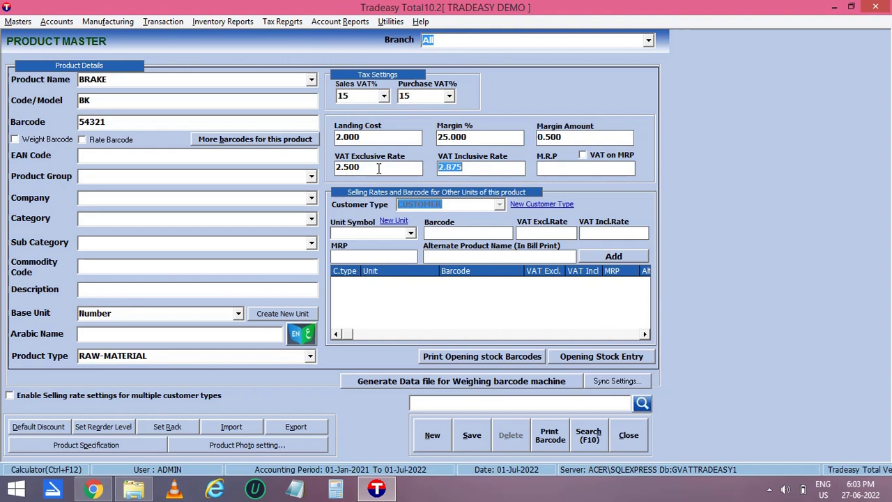
Add 20 units of opening stock for BRAKE and save it.
{"action": "left_click", "coordinate": [593, 357]}
{"action": "left_click", "coordinate": [481, 288]}
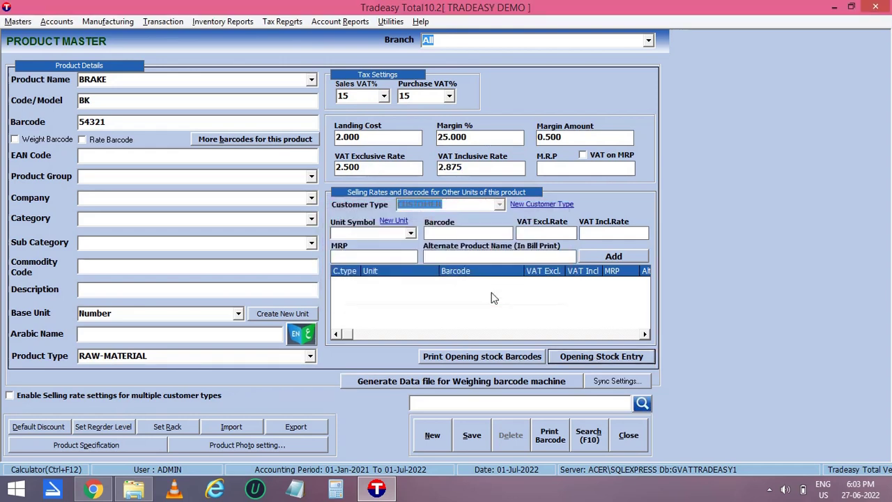
{"action": "type", "text": "20"}
{"action": "key", "text": "Return"}
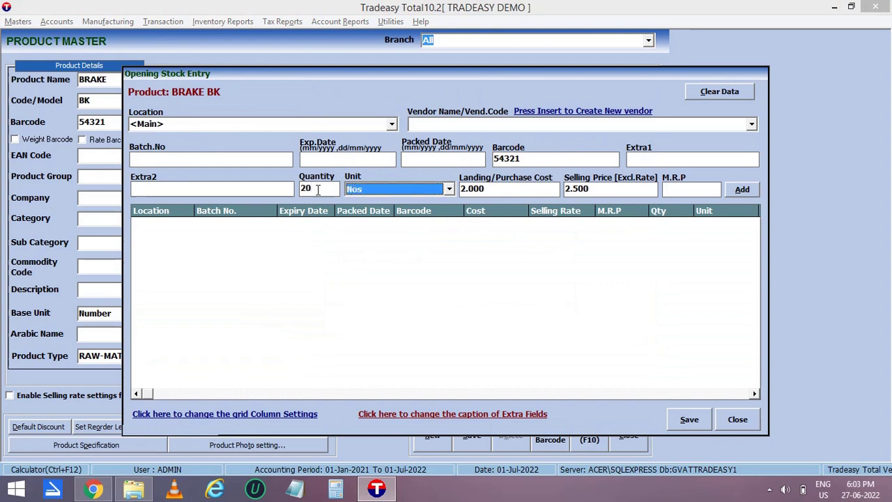
{"action": "key", "text": "Return"}
{"action": "left_click", "coordinate": [687, 419]}
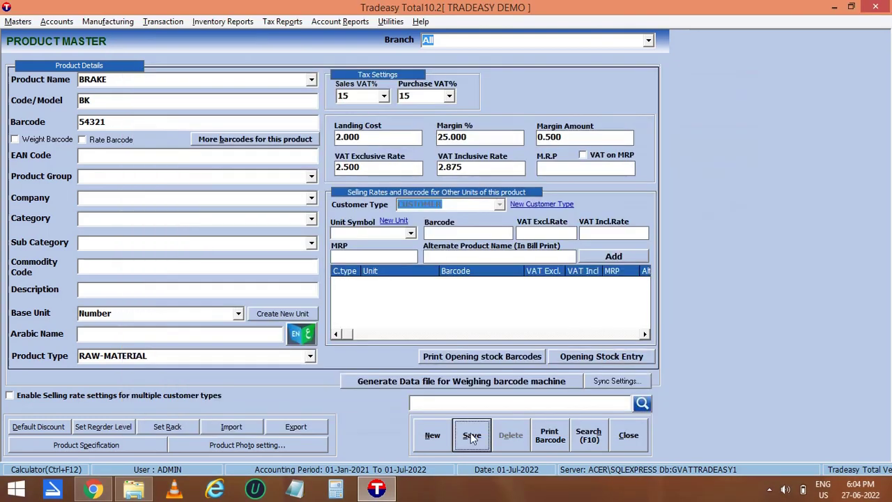
Start a new product STEMS with code ST.
{"action": "left_click", "coordinate": [459, 284]}
{"action": "type", "text": "STEMS"}
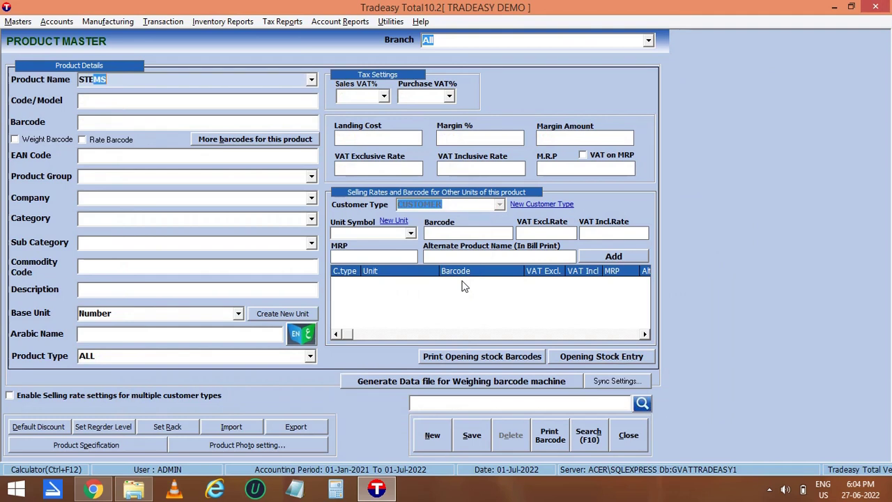
{"action": "key", "text": "Return"}
{"action": "type", "text": "ST"}
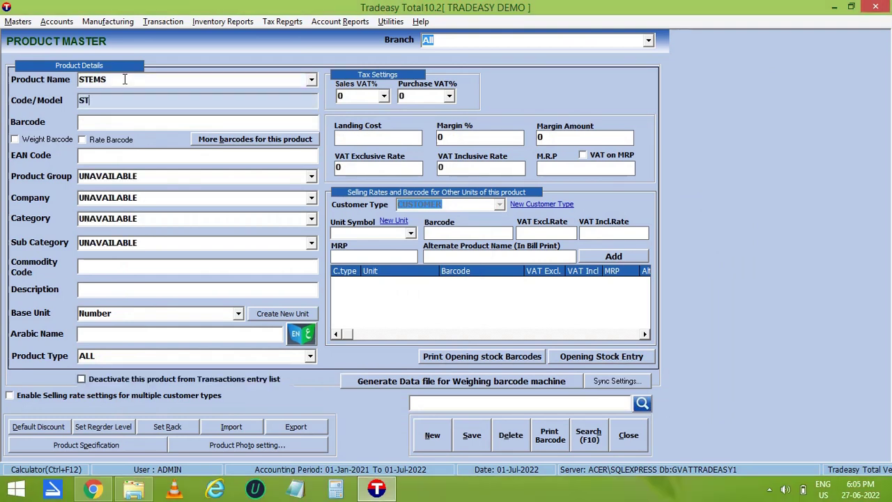
{"action": "key", "text": "Return"}
Make STEMS a RAW-MATERIAL with sales VAT 5, landing cost 5.000 and margin 20.
{"action": "left_click", "coordinate": [310, 357]}
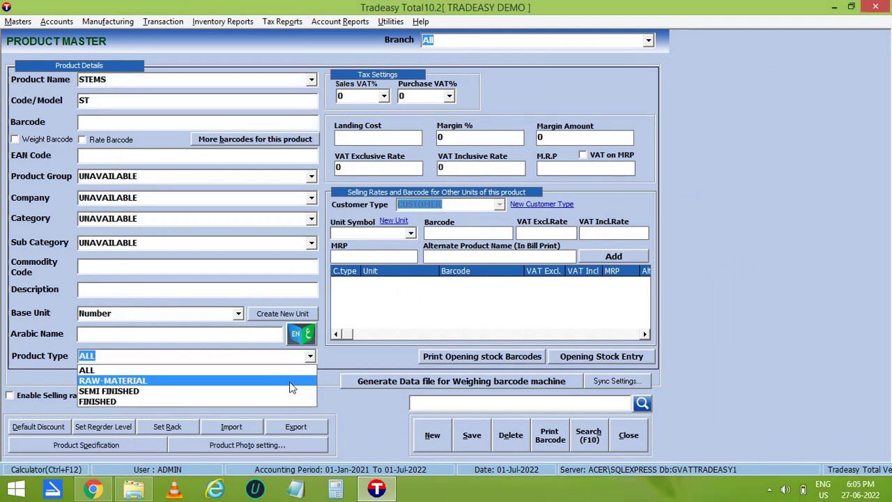
{"action": "left_click", "coordinate": [290, 382]}
{"action": "key", "text": "Return"}
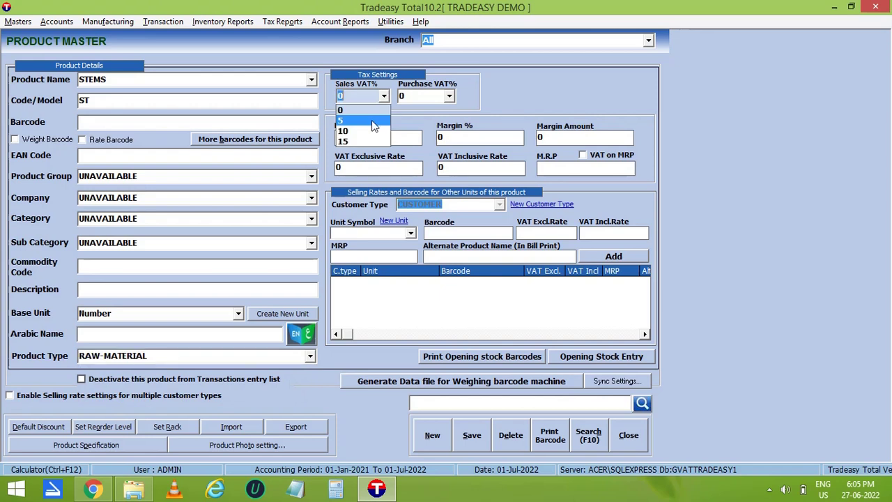
{"action": "left_click", "coordinate": [372, 119]}
{"action": "type", "text": "5"}
{"action": "key", "text": "Return"}
{"action": "type", "text": "20"}
{"action": "key", "text": "Return"}
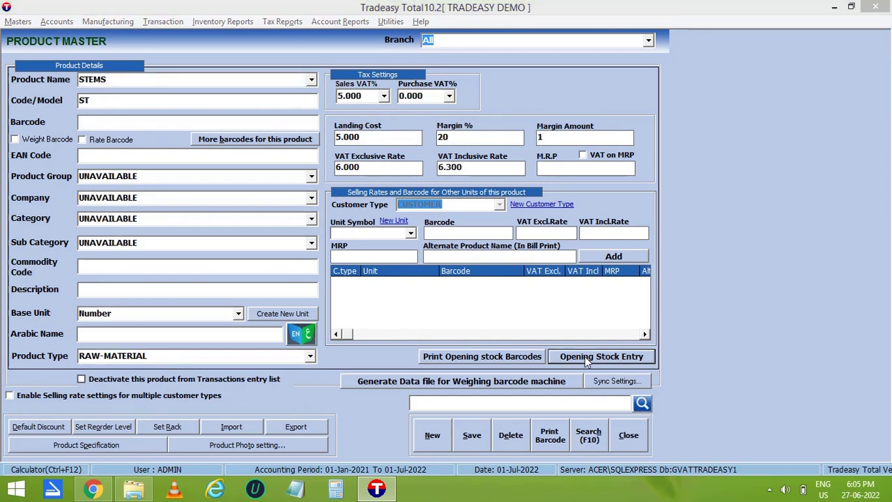
Add 20 units of opening stock for STEMS and save the product.
{"action": "left_click", "coordinate": [585, 356]}
{"action": "left_click", "coordinate": [474, 290]}
{"action": "type", "text": "20"}
{"action": "key", "text": "Return"}
{"action": "key", "text": "Return"}
{"action": "key", "text": "Return"}
{"action": "key", "text": "Return"}
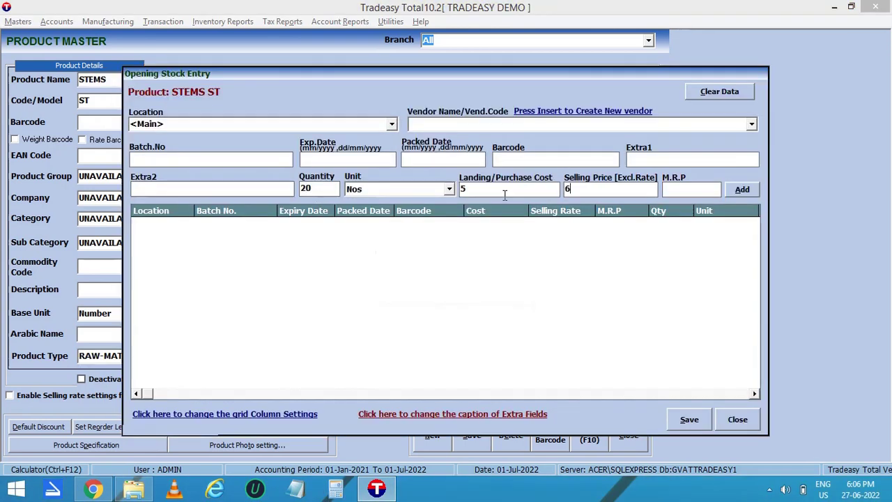
{"action": "left_click", "coordinate": [697, 419]}
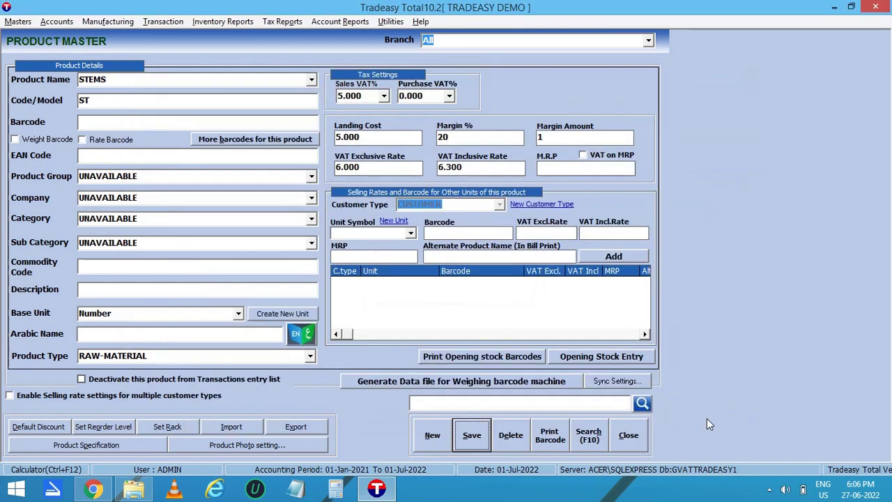
{"action": "left_click", "coordinate": [472, 435]}
{"action": "left_click", "coordinate": [450, 287]}
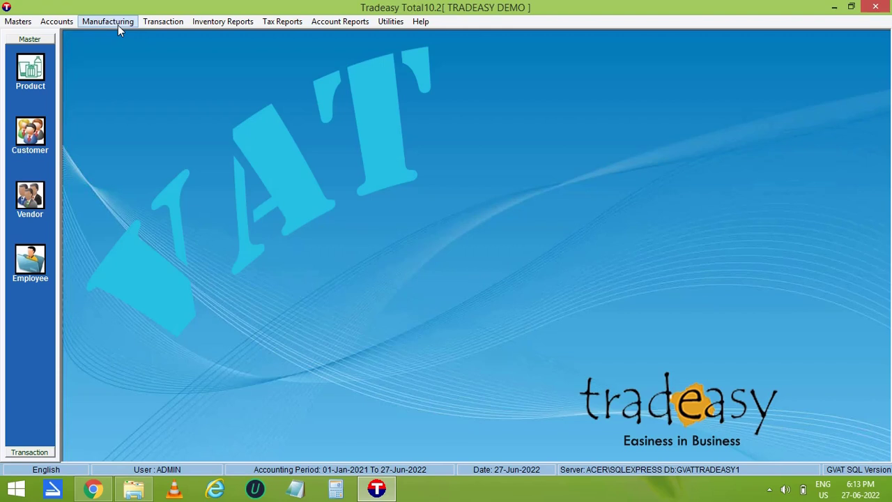
Choose CYCLE as the product in Manufacturing > Component Settings.
{"action": "left_click", "coordinate": [118, 25]}
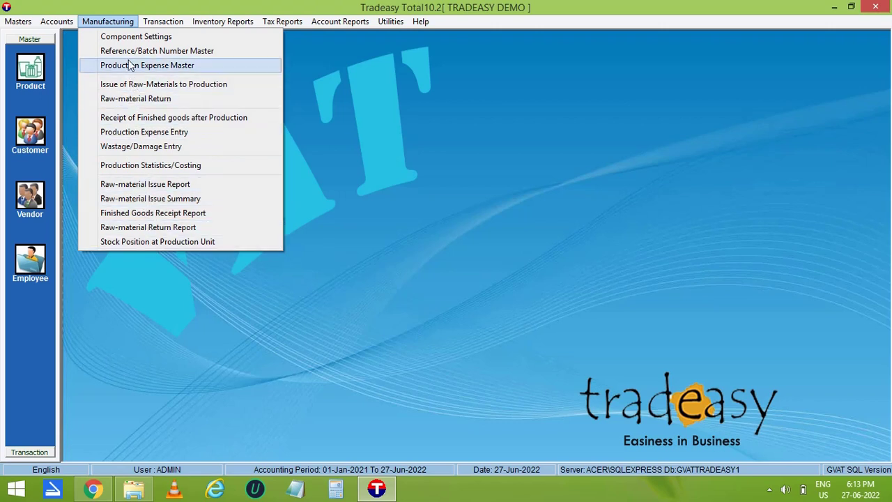
{"action": "left_click", "coordinate": [134, 38]}
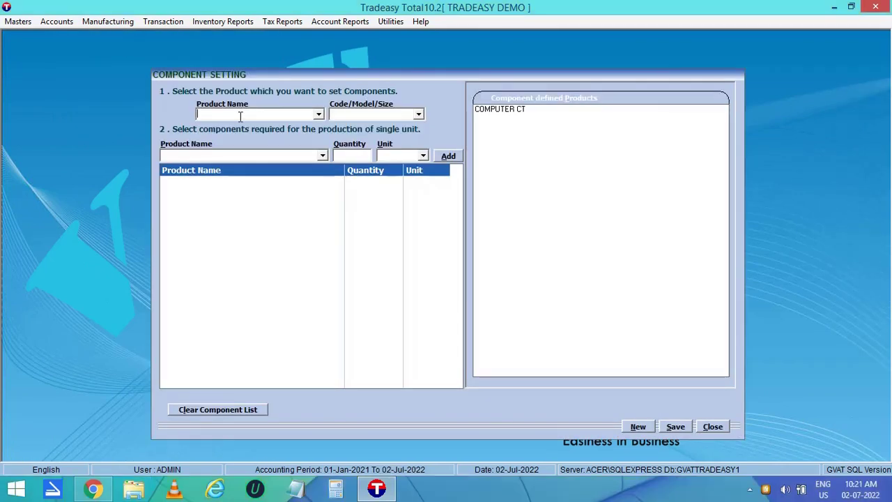
{"action": "type", "text": "CYCLE"}
{"action": "key", "text": "Return"}
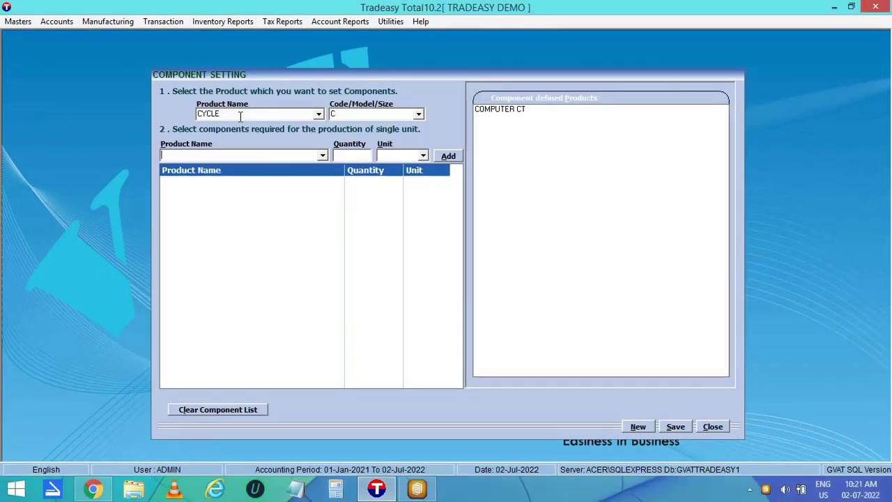
Add GEAR SHIFT LEVER, HANDLE BAR and STEMS as components, quantity 1 each.
{"action": "type", "text": "GEAR"}
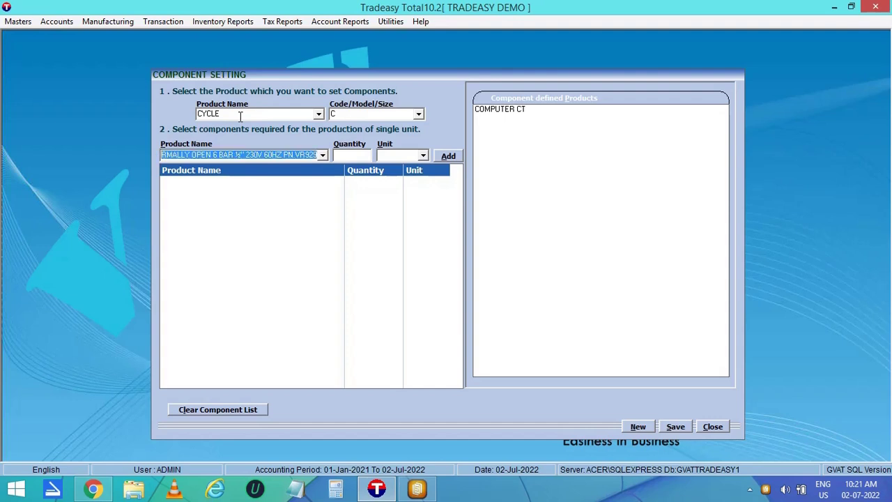
{"action": "type", "text": " SHIFT LEVER"}
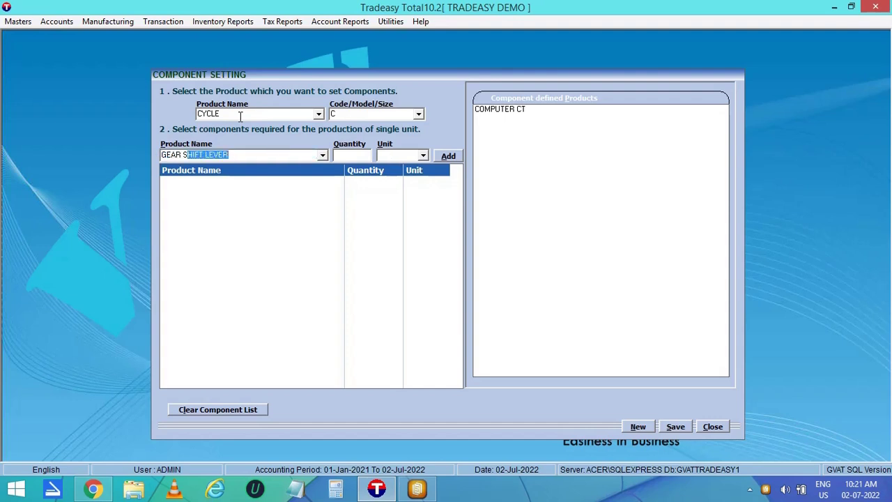
{"action": "key", "text": "Return"}
{"action": "type", "text": "1"}
{"action": "key", "text": "Return"}
{"action": "key", "text": "Return"}
{"action": "type", "text": "h"}
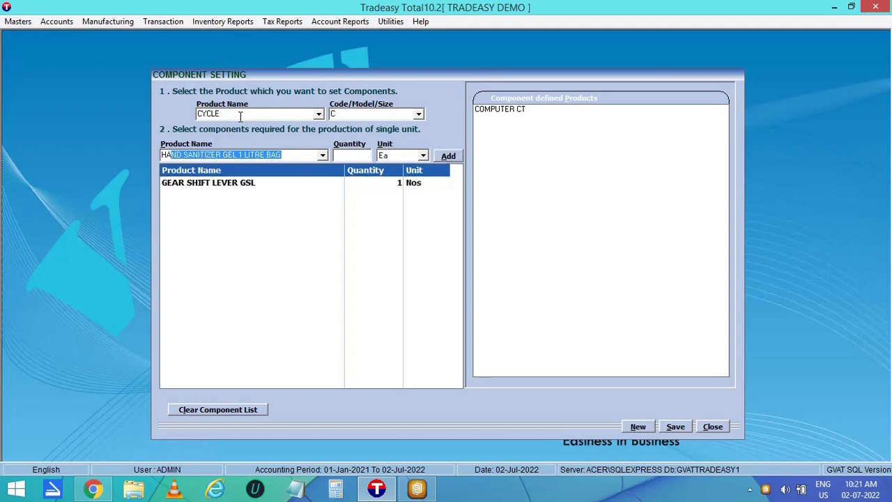
{"action": "key", "text": "Return"}
{"action": "type", "text": "1"}
{"action": "key", "text": "Return"}
{"action": "key", "text": "Return"}
{"action": "type", "text": "s"}
{"action": "key", "text": "Return"}
{"action": "type", "text": "1"}
{"action": "key", "text": "Return"}
{"action": "key", "text": "Return"}
Add BRAKE ×2, SADDLES & SEAT POSTS ×1 and WHEELS TIRES HUBS ×2 as components.
{"action": "type", "text": "bra"}
{"action": "key", "text": "Return"}
{"action": "type", "text": "2"}
{"action": "key", "text": "Return"}
{"action": "key", "text": "Return"}
{"action": "type", "text": "s"}
{"action": "key", "text": "Return"}
{"action": "type", "text": "1"}
{"action": "key", "text": "Return"}
{"action": "key", "text": "Return"}
{"action": "type", "text": "w"}
{"action": "key", "text": "Return"}
{"action": "type", "text": "2"}
{"action": "key", "text": "Return"}
{"action": "key", "text": "Return"}
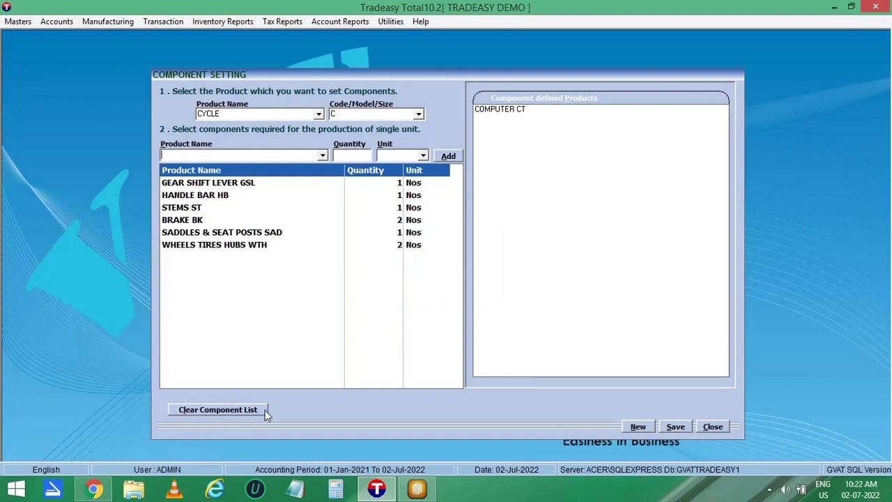
Save the CYCLE component list and close Component Settings.
{"action": "left_click", "coordinate": [675, 427]}
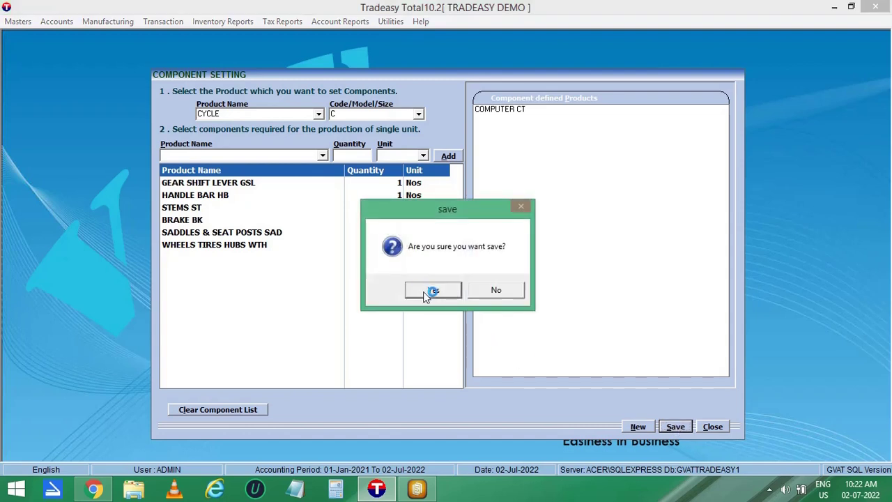
{"action": "left_click", "coordinate": [428, 291]}
{"action": "left_click", "coordinate": [712, 426]}
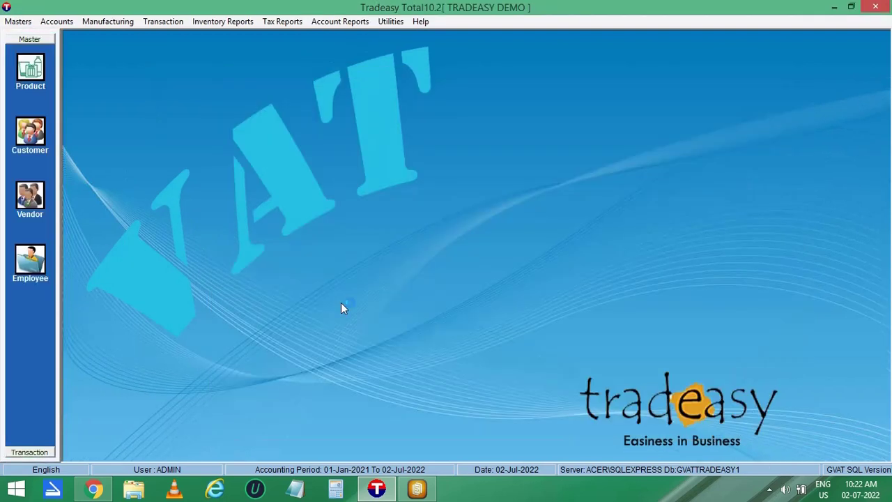
Save batch number 2 with 5 days required in the Reference/Batch Number Master.
{"action": "left_click", "coordinate": [93, 21]}
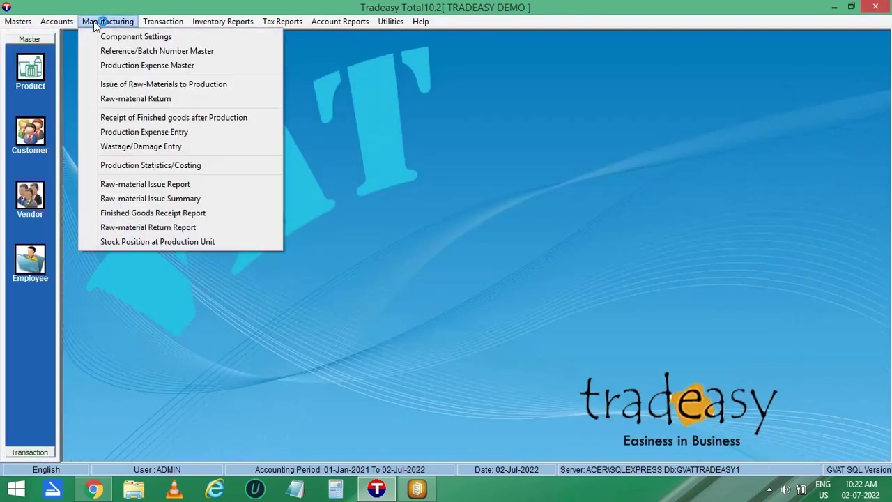
{"action": "left_click", "coordinate": [118, 51]}
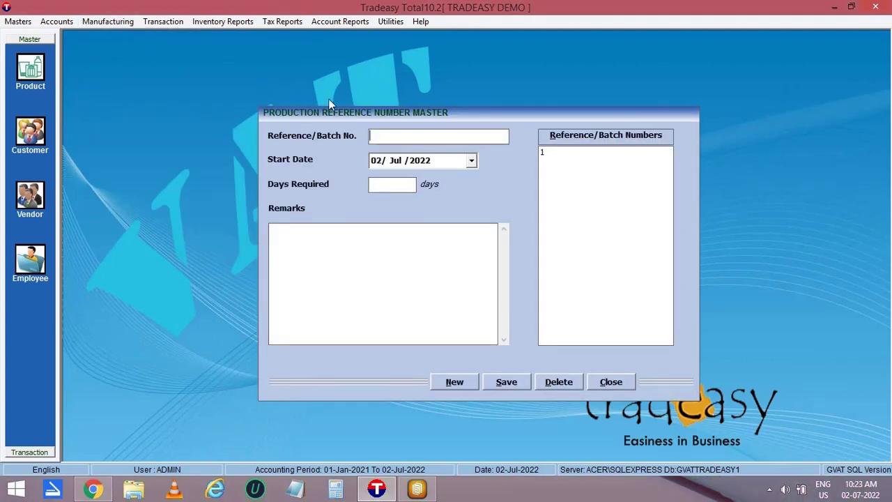
{"action": "type", "text": "2"}
{"action": "key", "text": "Tab"}
{"action": "key", "text": "Tab"}
{"action": "type", "text": "5"}
{"action": "key", "text": "Tab"}
{"action": "left_click", "coordinate": [503, 386]}
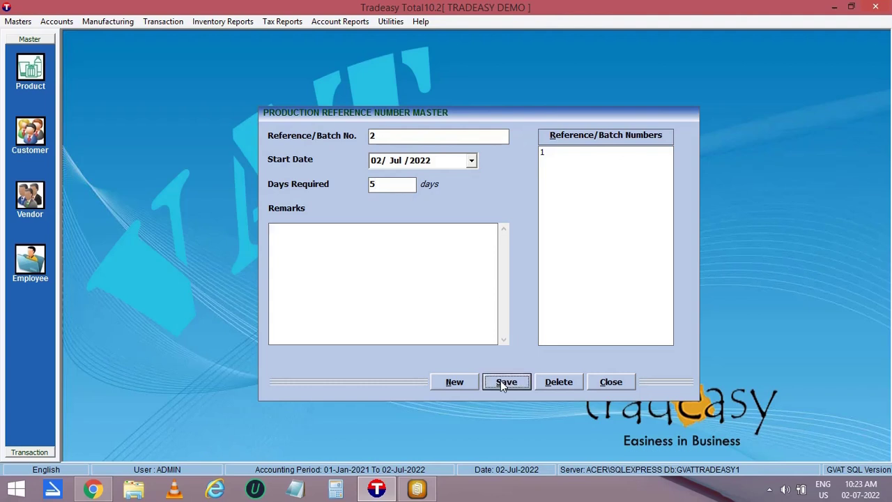
{"action": "left_click", "coordinate": [537, 295]}
{"action": "left_click", "coordinate": [611, 382]}
{"action": "left_click", "coordinate": [111, 21]}
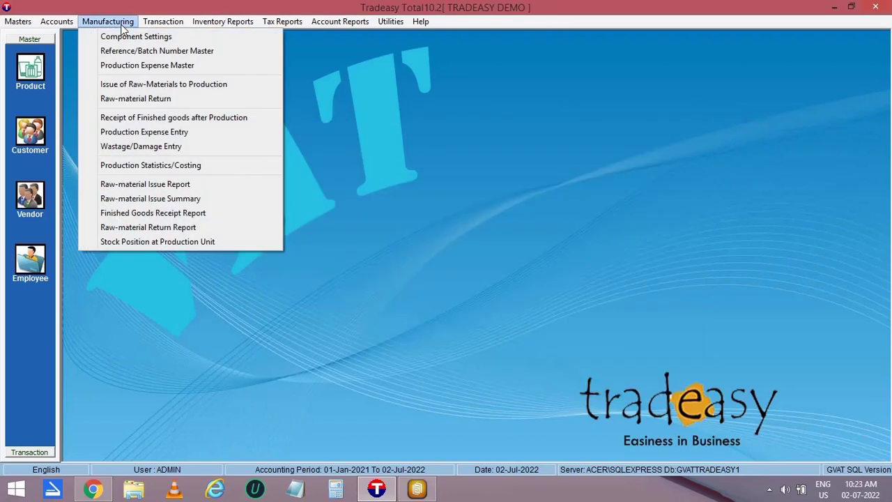
Save FITTING CHARGE as a ledger in the Production Expense Master, then close it.
{"action": "left_click", "coordinate": [137, 66]}
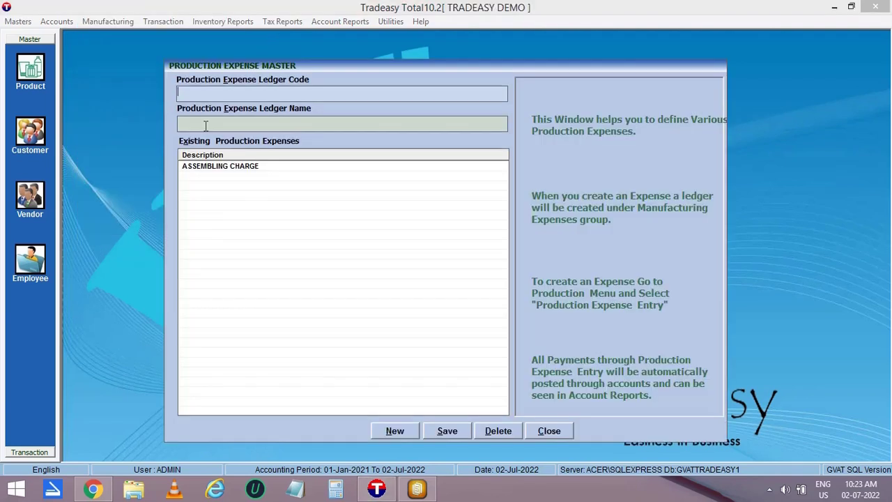
{"action": "type", "text": "FITTING CHARG"}
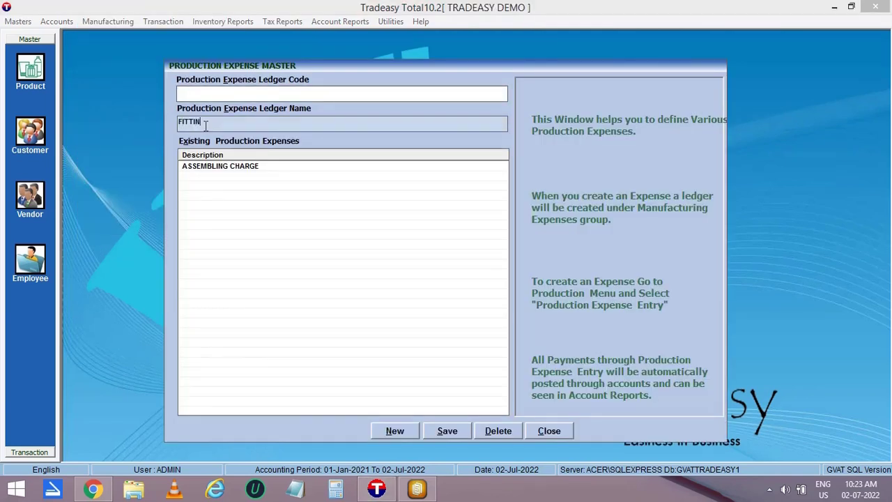
{"action": "type", "text": "E"}
{"action": "key", "text": "Return"}
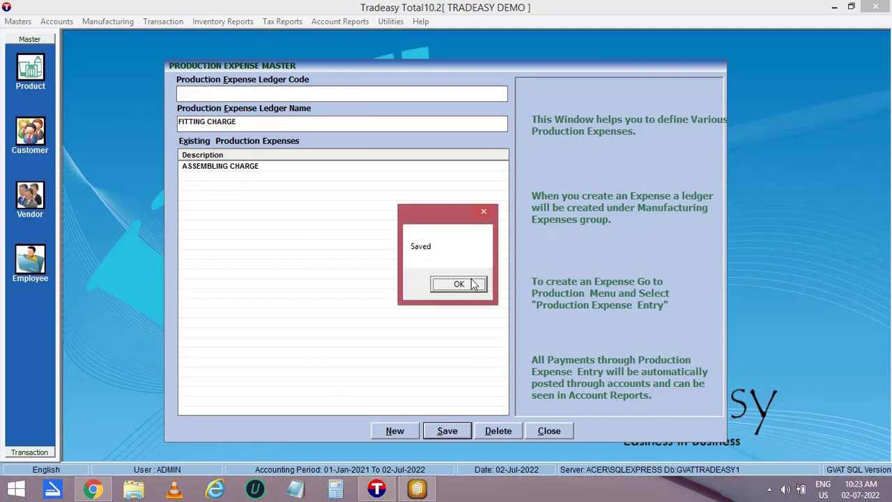
{"action": "left_click", "coordinate": [472, 284]}
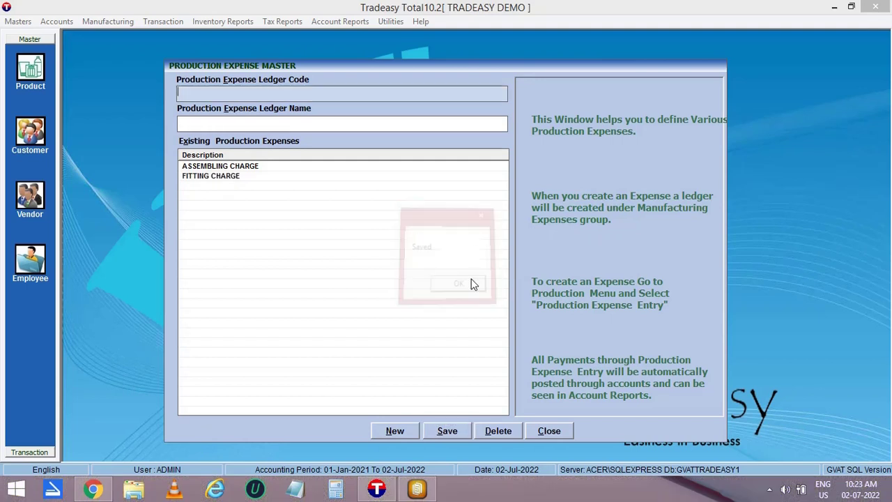
{"action": "left_click", "coordinate": [548, 431]}
{"action": "left_click", "coordinate": [107, 21]}
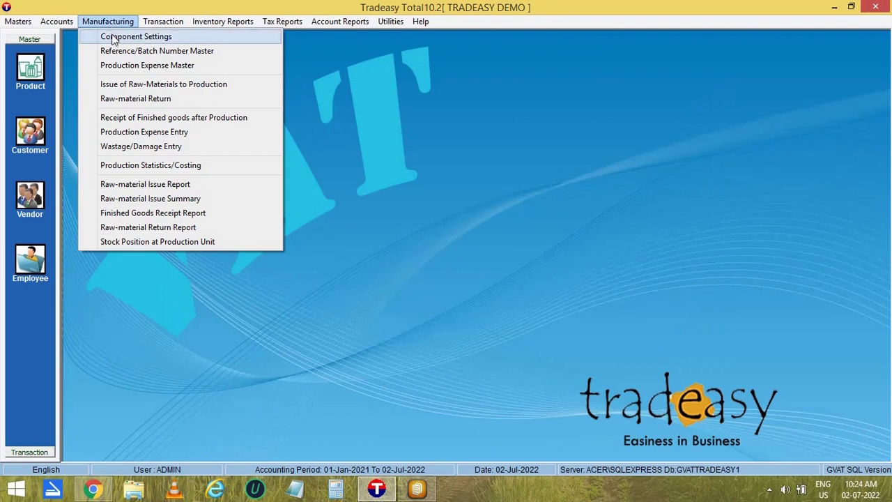
Start a raw-material issue for batch 2, autoselecting CYCLE C's components for 5 units.
{"action": "left_click", "coordinate": [132, 85]}
{"action": "key", "text": "Return"}
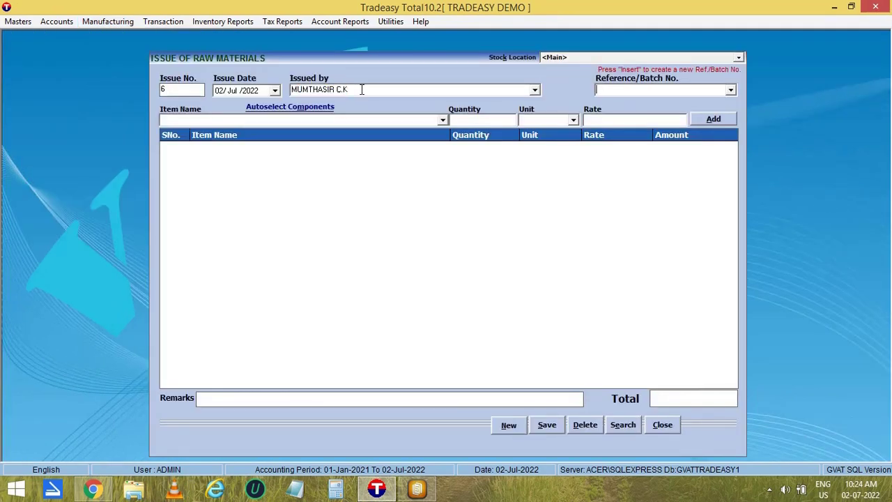
{"action": "type", "text": "2"}
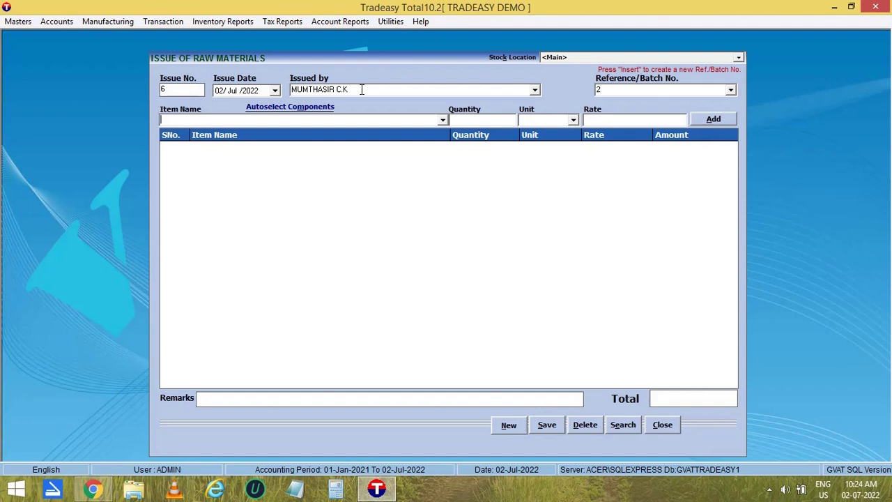
{"action": "left_click", "coordinate": [269, 110]}
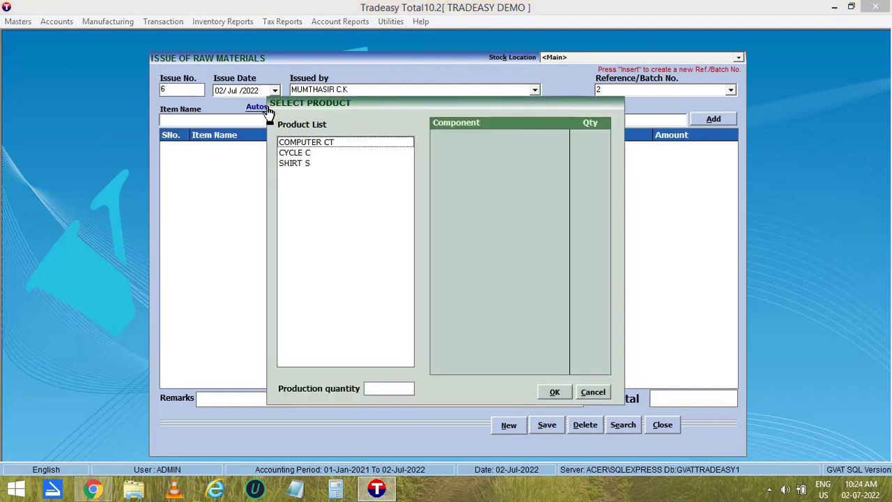
{"action": "left_click", "coordinate": [299, 154]}
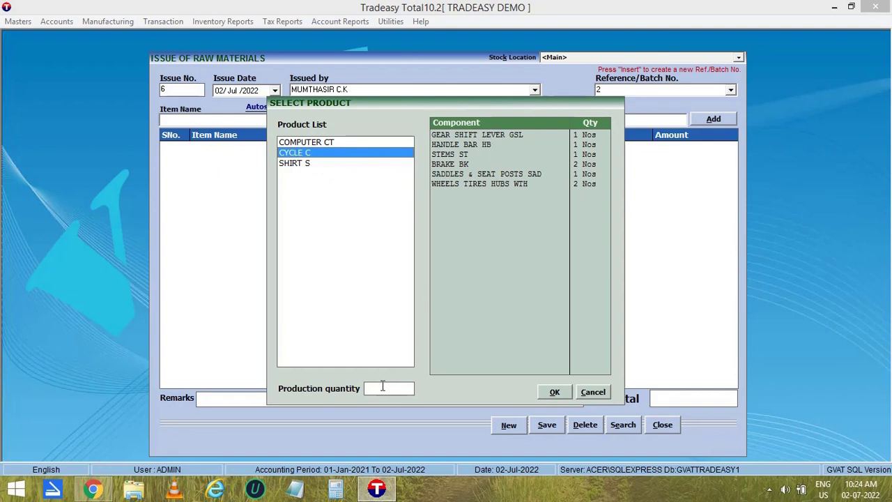
{"action": "left_click", "coordinate": [382, 386]}
{"action": "type", "text": "5"}
{"action": "left_click", "coordinate": [555, 392]}
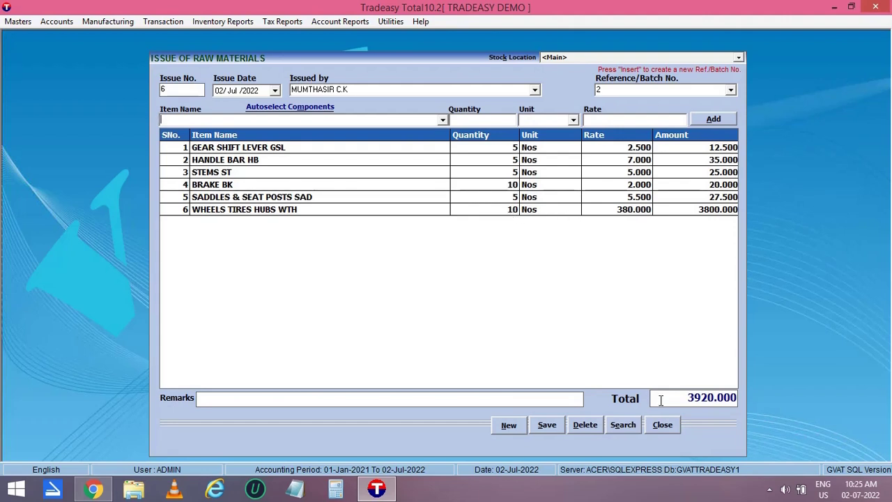
Save the 3920.000 component issue without printing and close the issue form.
{"action": "left_click_drag", "start_coordinate": [675, 403], "coordinate": [762, 393]}
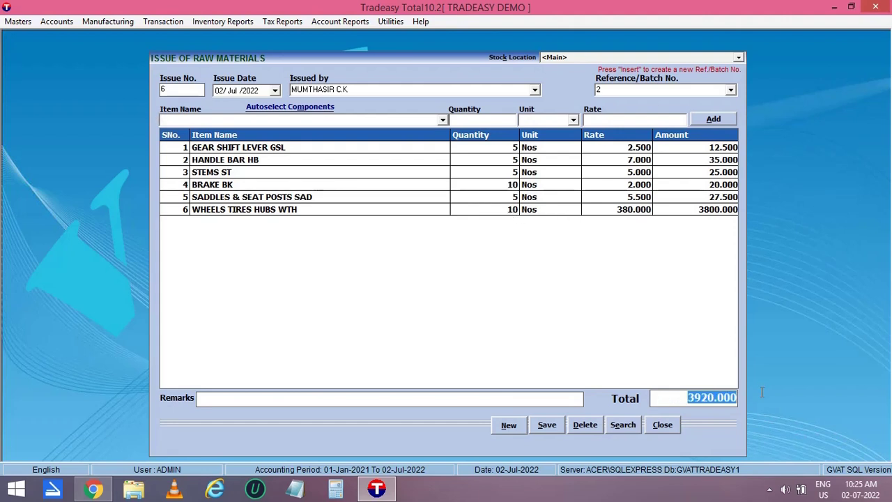
{"action": "left_click", "coordinate": [548, 426]}
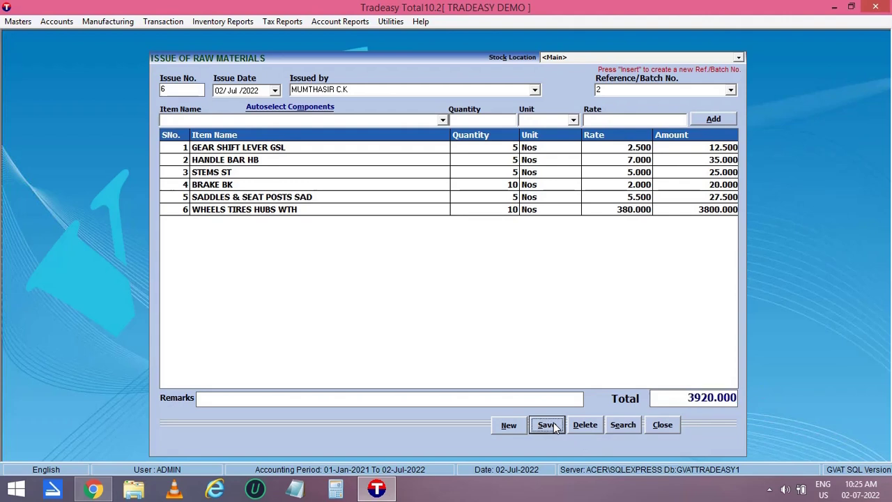
{"action": "left_click", "coordinate": [496, 289]}
{"action": "left_click", "coordinate": [662, 425]}
{"action": "left_click", "coordinate": [118, 21]}
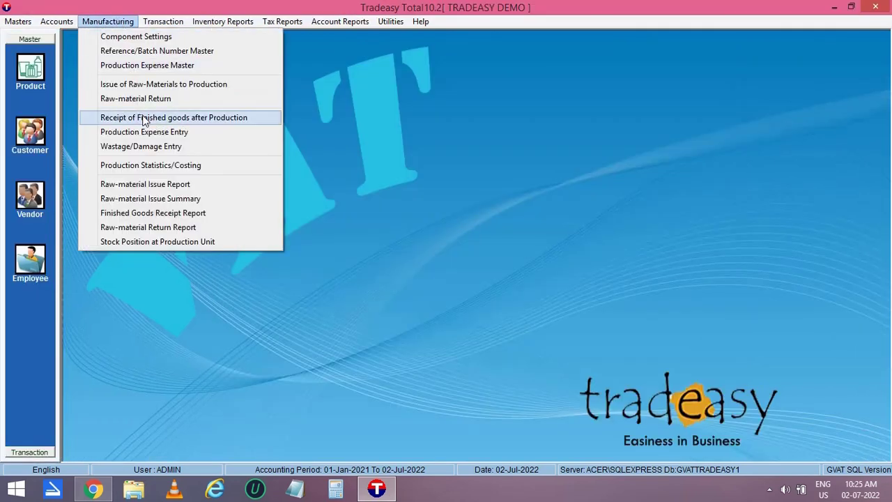
Open a finished-goods receipt with the suggested receiver and batch 2.
{"action": "left_click", "coordinate": [143, 119]}
{"action": "left_click", "coordinate": [467, 89]}
{"action": "type", "text": "MUMTHASIR C.K"}
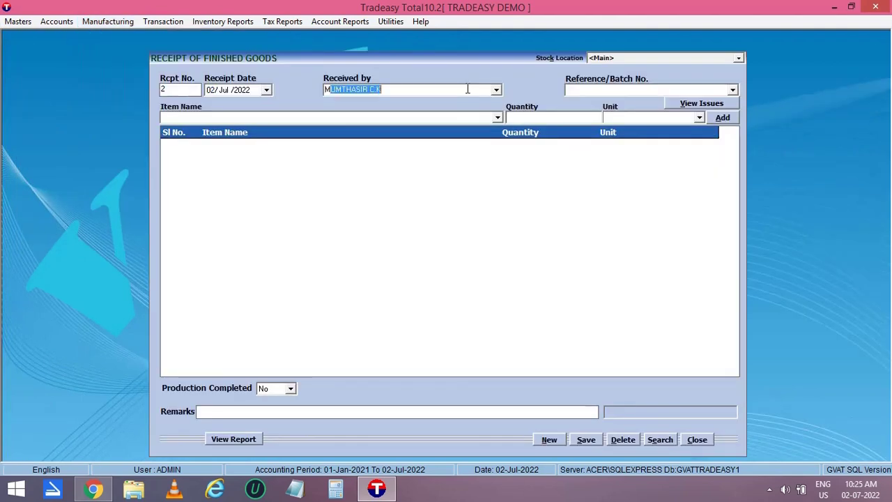
{"action": "key", "text": "Return"}
{"action": "left_click", "coordinate": [568, 91]}
{"action": "type", "text": "2"}
{"action": "key", "text": "Return"}
Add 5 Nos of CYCLE C, mark production completed, and save the receipt.
{"action": "key", "text": "Down"}
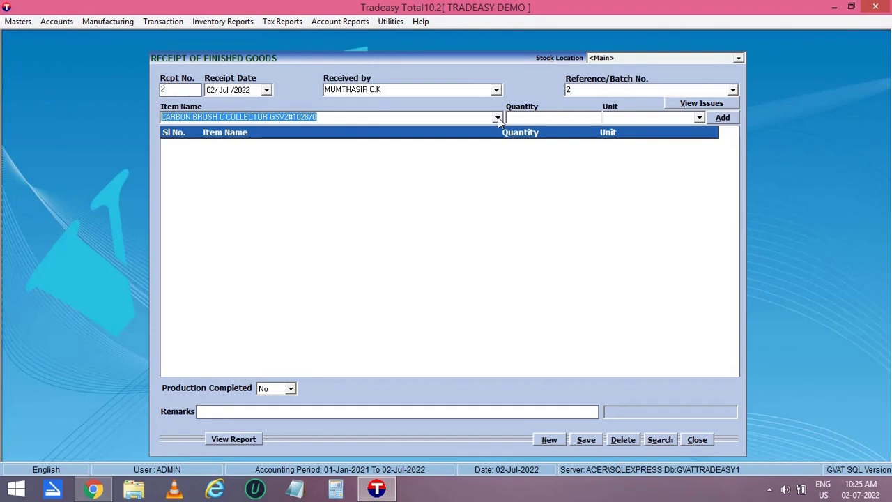
{"action": "key", "text": "Return"}
{"action": "type", "text": "5"}
{"action": "key", "text": "Return"}
{"action": "key", "text": "Return"}
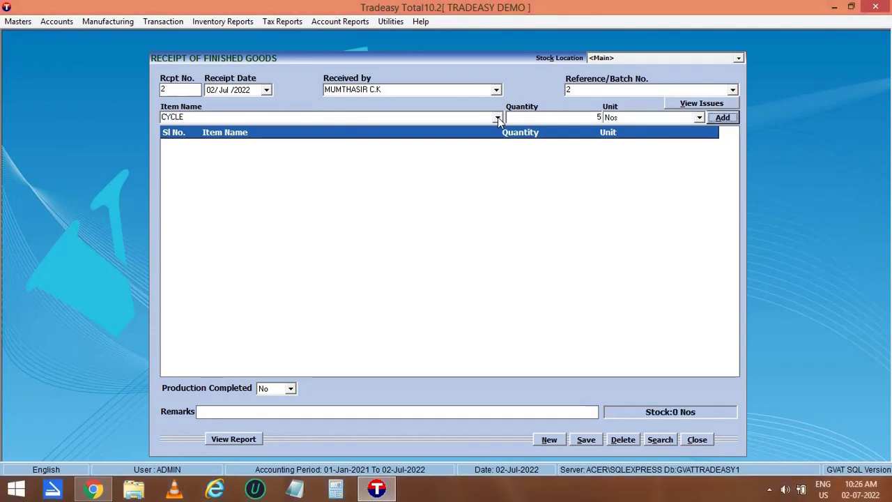
{"action": "key", "text": "Return"}
{"action": "left_click", "coordinate": [290, 388]}
{"action": "left_click", "coordinate": [281, 408]}
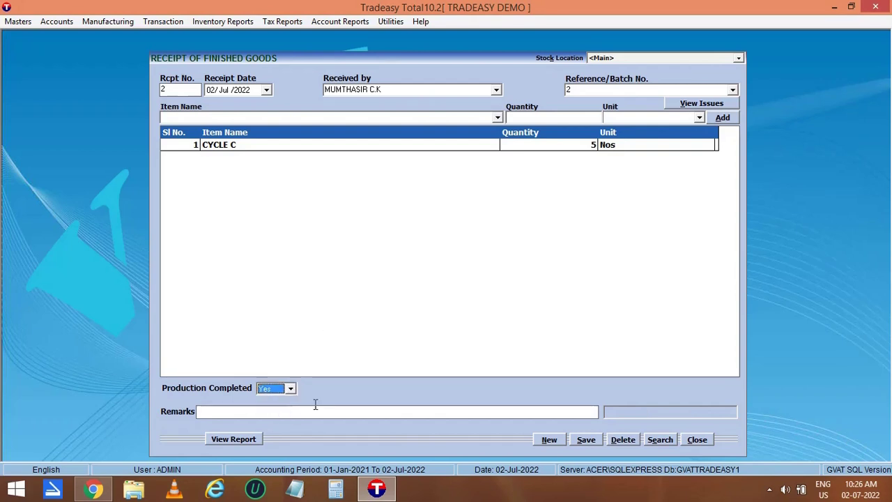
{"action": "left_click", "coordinate": [589, 441]}
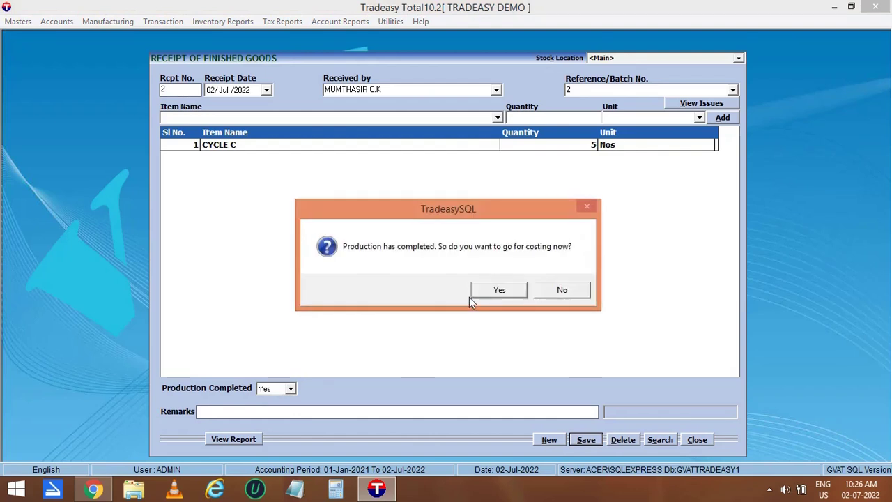
Review batch 2 costing at 3920.000 total and 784.000 per unit, then re-save and close the receipt.
{"action": "left_click", "coordinate": [509, 291]}
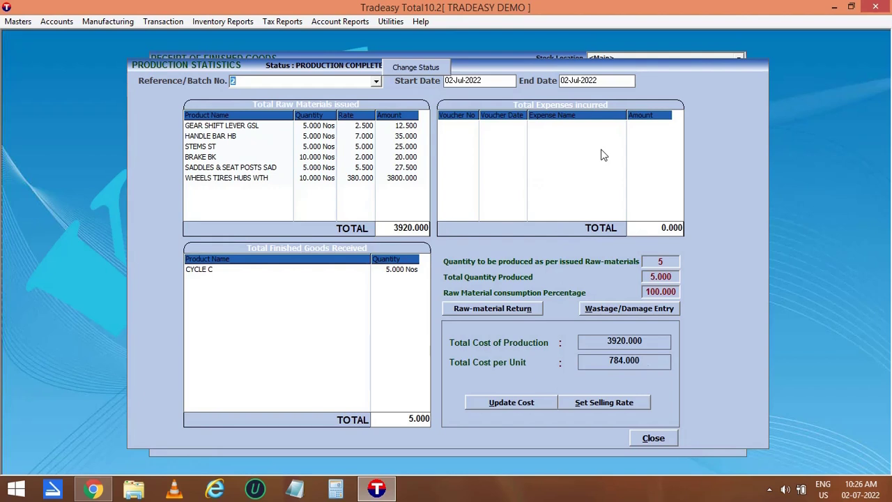
{"action": "left_click", "coordinate": [652, 439]}
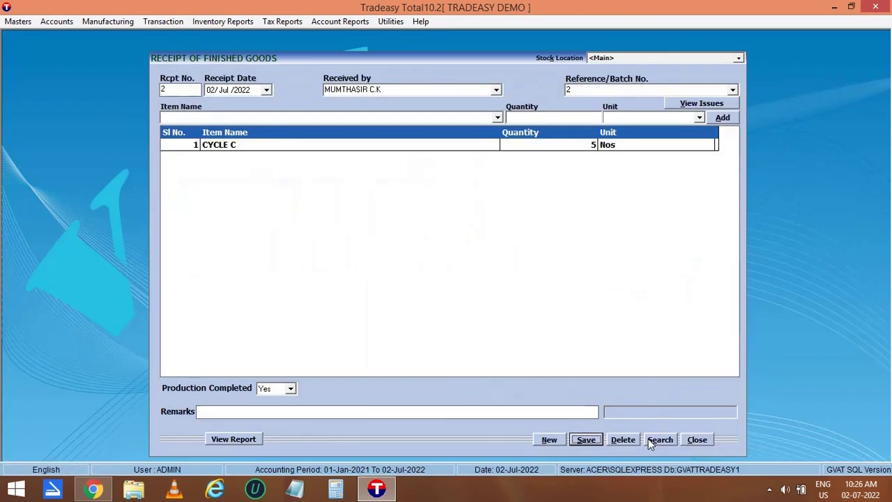
{"action": "left_click", "coordinate": [586, 440]}
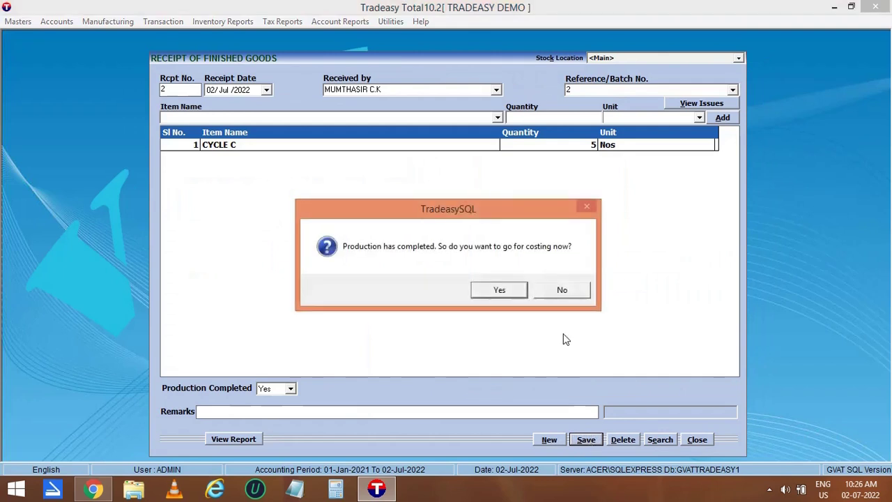
{"action": "left_click", "coordinate": [563, 291]}
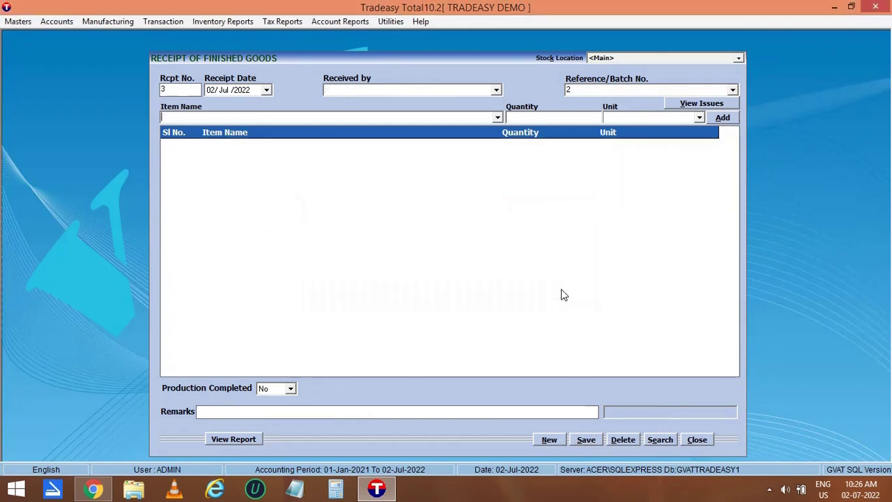
{"action": "left_click", "coordinate": [697, 439]}
{"action": "left_click", "coordinate": [108, 22]}
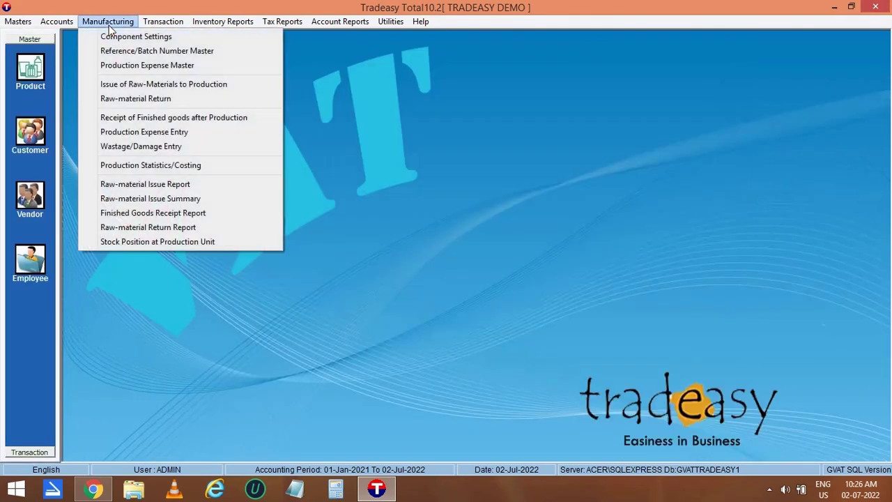
Enter a 50.000 FITTING CHARGE expense for batch 2, save it without printing, and exit.
{"action": "left_click", "coordinate": [131, 132]}
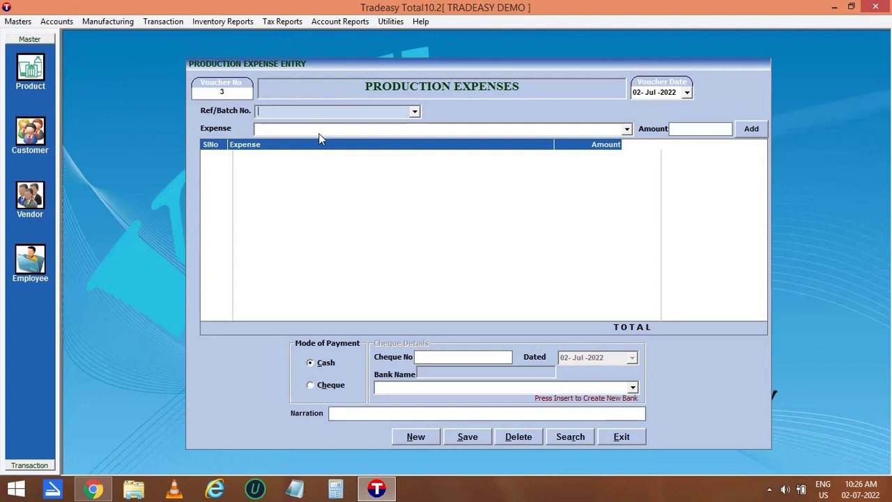
{"action": "type", "text": "2"}
{"action": "key", "text": "Return"}
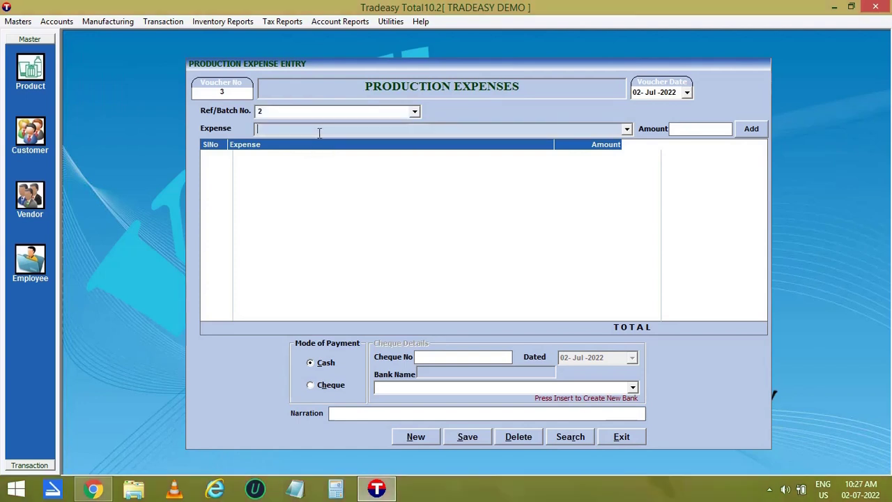
{"action": "type", "text": "FITTING CHARGE"}
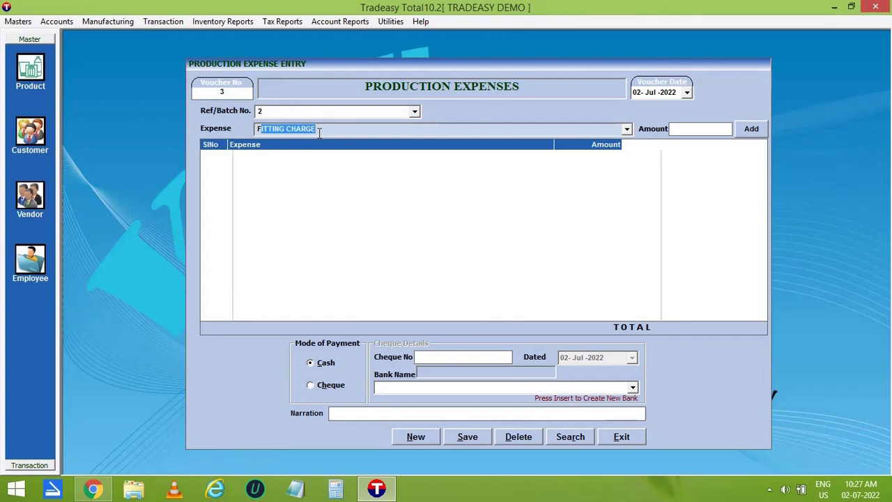
{"action": "key", "text": "Return"}
{"action": "type", "text": "50"}
{"action": "key", "text": "Return"}
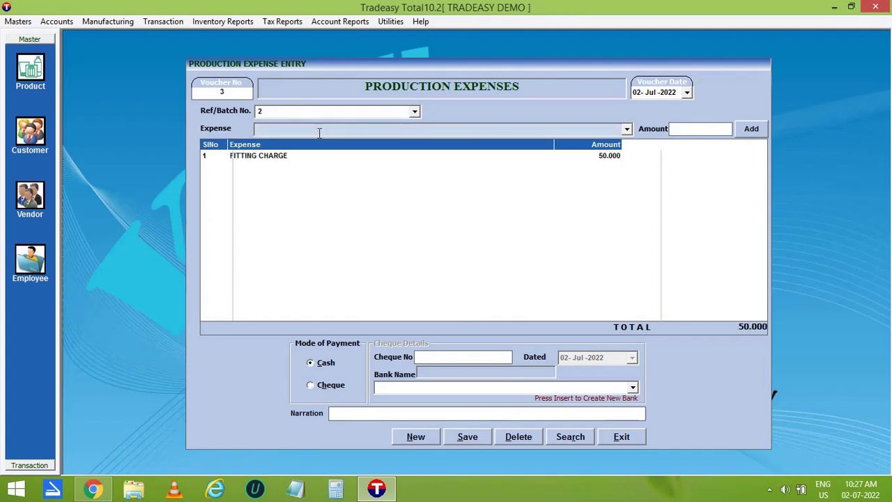
{"action": "left_click", "coordinate": [468, 438]}
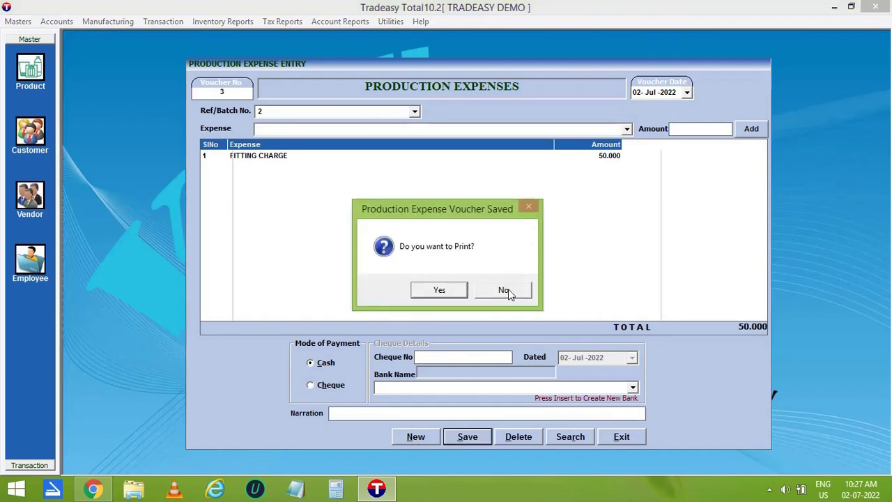
{"action": "left_click", "coordinate": [504, 290]}
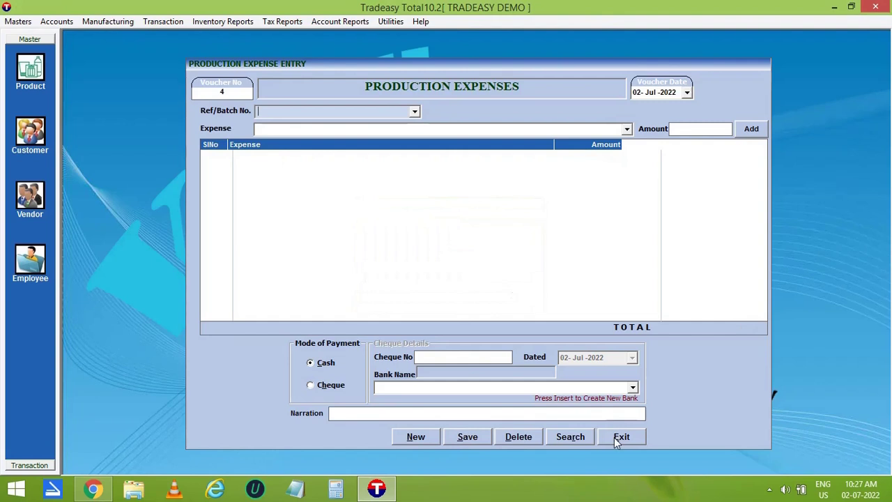
{"action": "left_click", "coordinate": [619, 437]}
{"action": "left_click", "coordinate": [107, 21]}
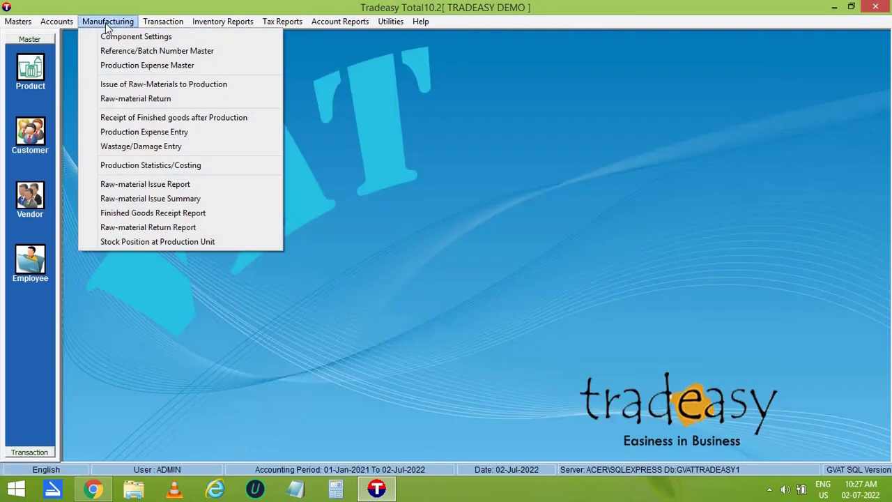
{"action": "left_click", "coordinate": [152, 147]}
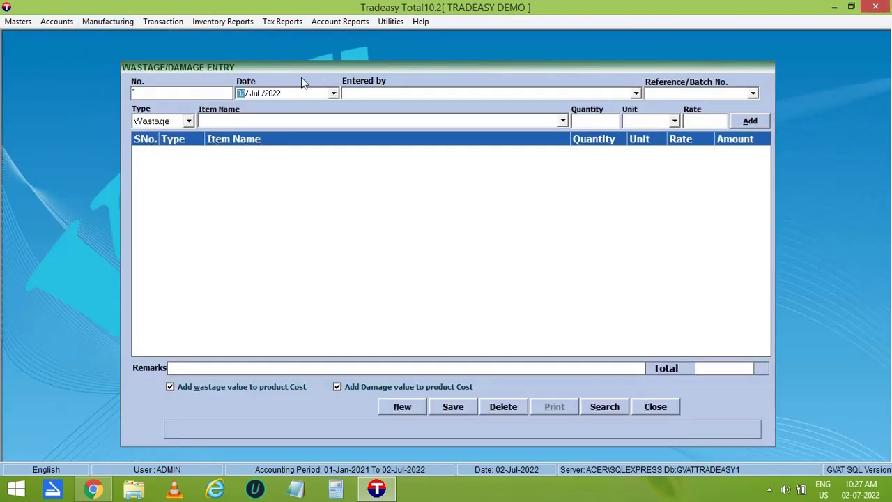
{"action": "left_click", "coordinate": [192, 121]}
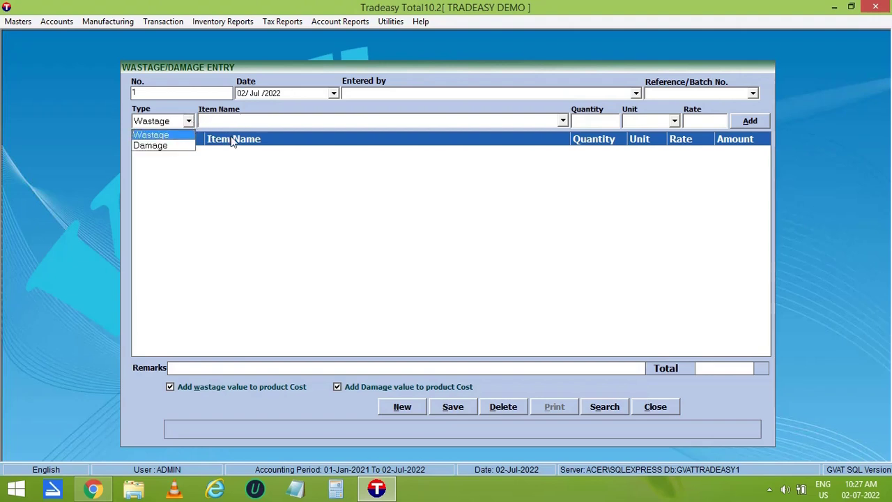
{"action": "left_click", "coordinate": [230, 163]}
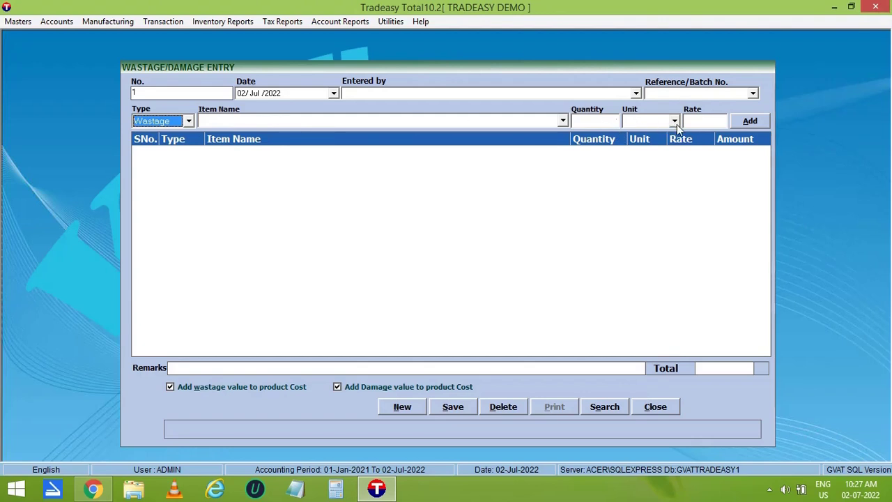
{"action": "left_click", "coordinate": [108, 21]}
Load batch 2 in Production Statistics and update CYCLE C's cost to 3970.000 total, 794.000 per unit.
{"action": "left_click", "coordinate": [139, 166]}
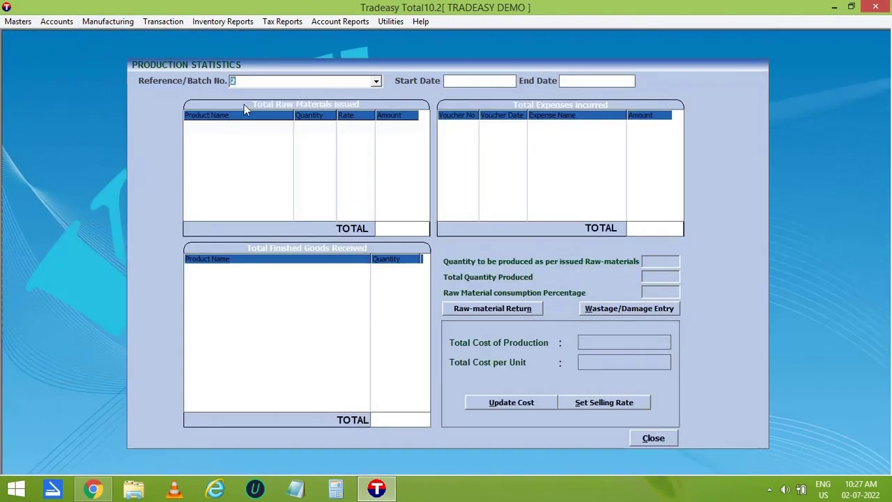
{"action": "key", "text": "Return"}
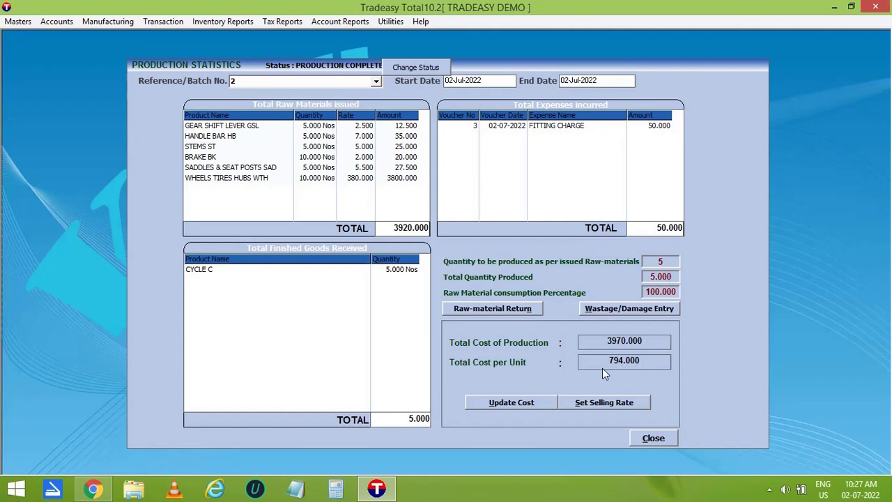
{"action": "left_click", "coordinate": [534, 403]}
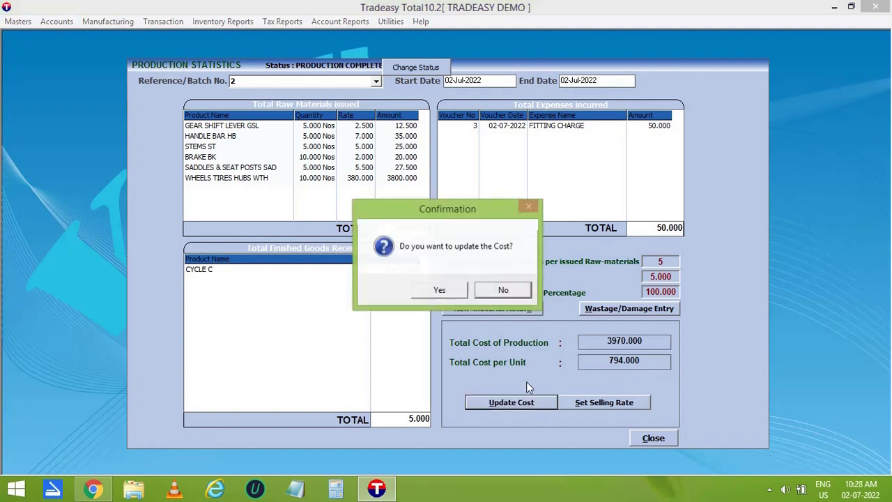
{"action": "left_click", "coordinate": [440, 290]}
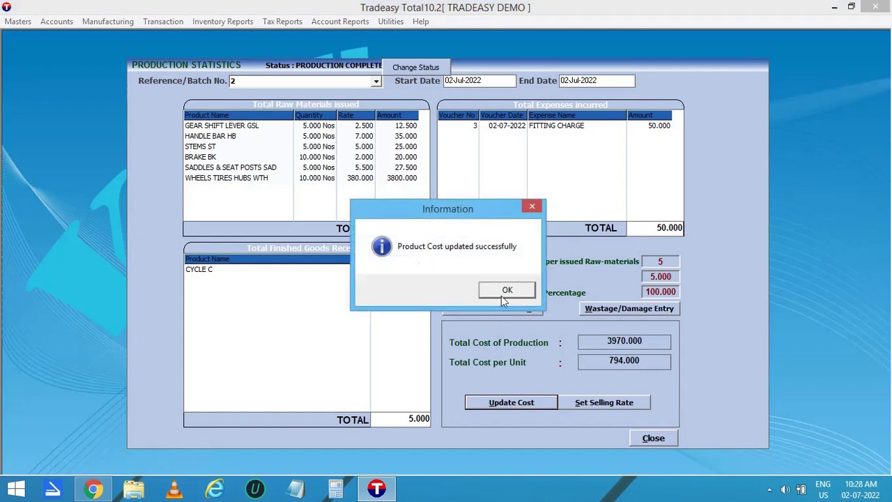
{"action": "left_click", "coordinate": [504, 293]}
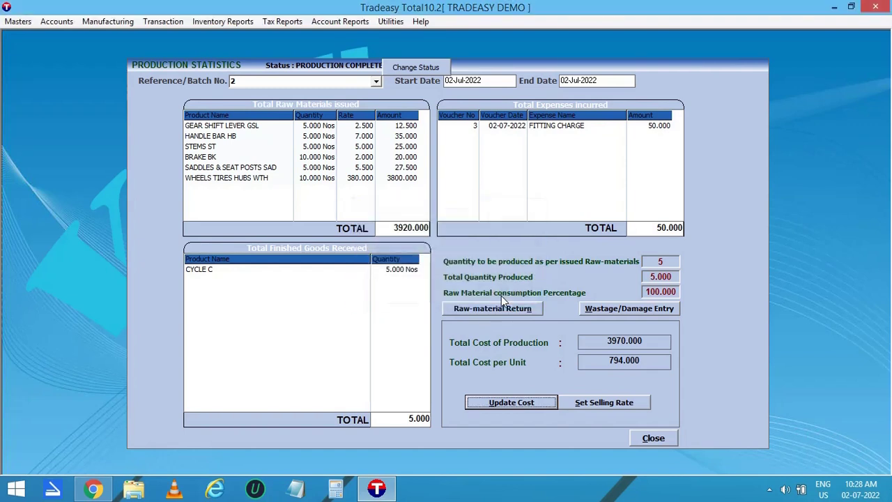
Set CYCLE C's selling rate at 25% margin (992.500 ex-VAT) and close Production Statistics.
{"action": "left_click", "coordinate": [619, 404]}
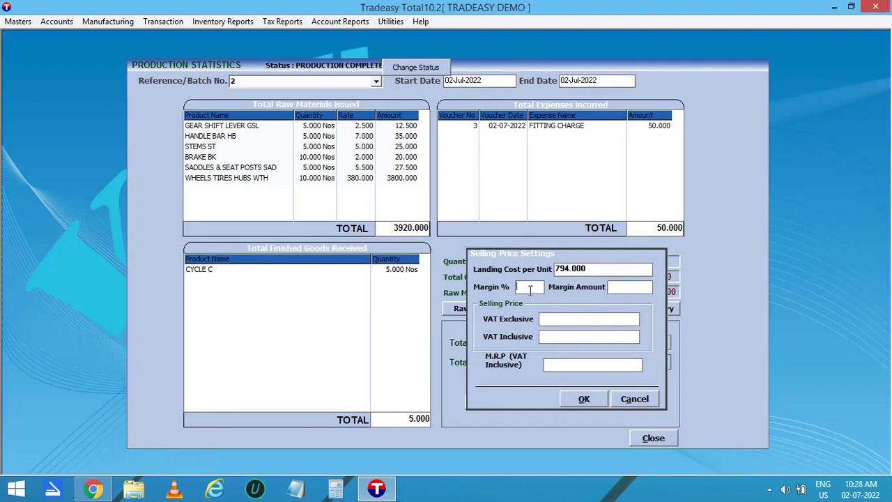
{"action": "type", "text": "25"}
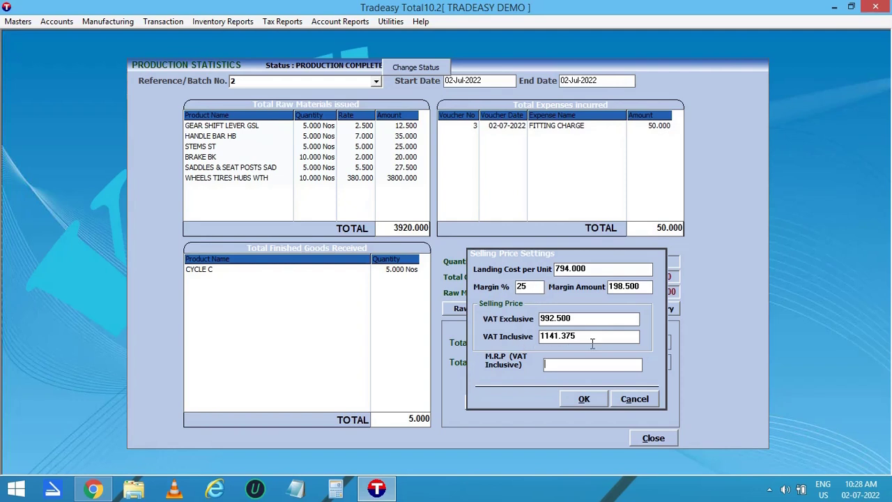
{"action": "left_click", "coordinate": [584, 400]}
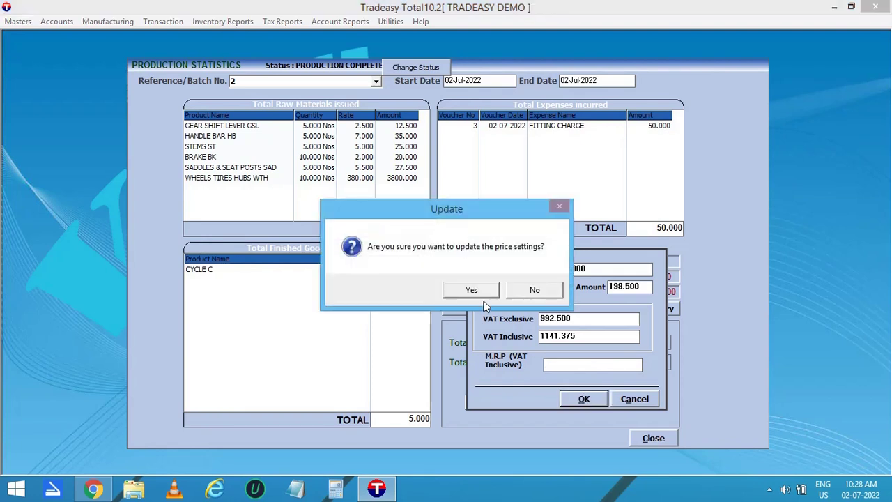
{"action": "left_click", "coordinate": [472, 291]}
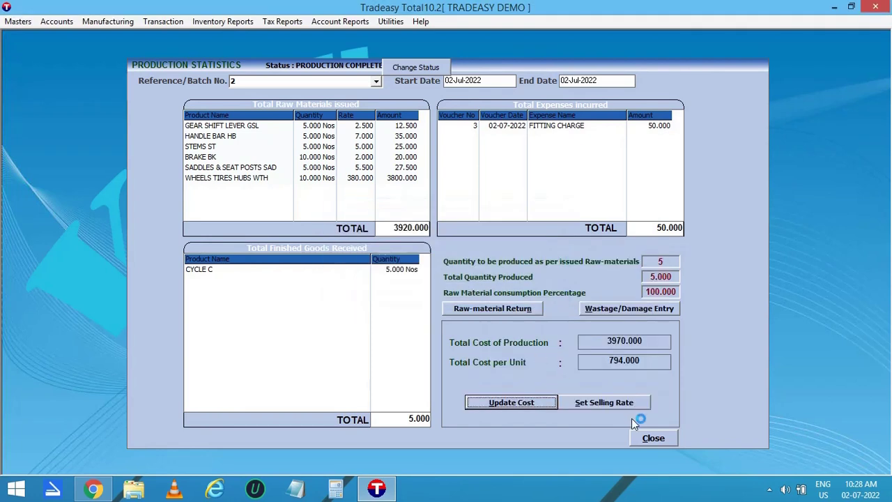
{"action": "left_click", "coordinate": [653, 438]}
{"action": "left_click", "coordinate": [114, 23]}
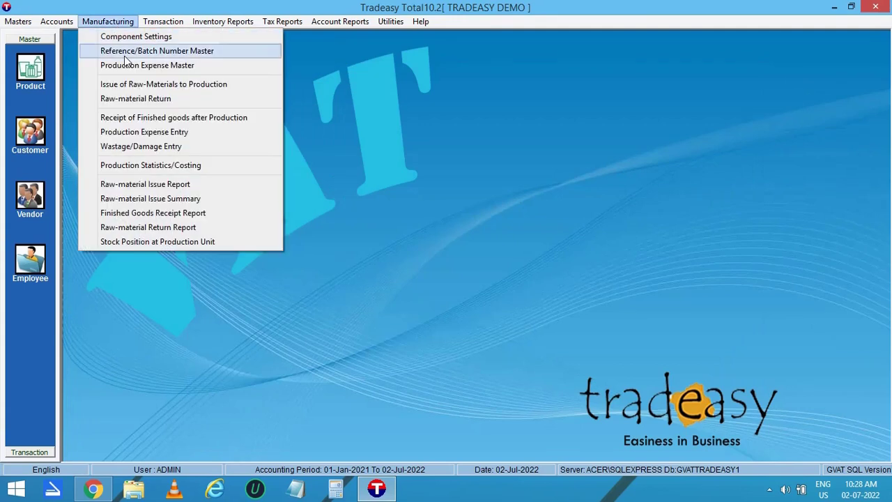
{"action": "left_click", "coordinate": [157, 186]}
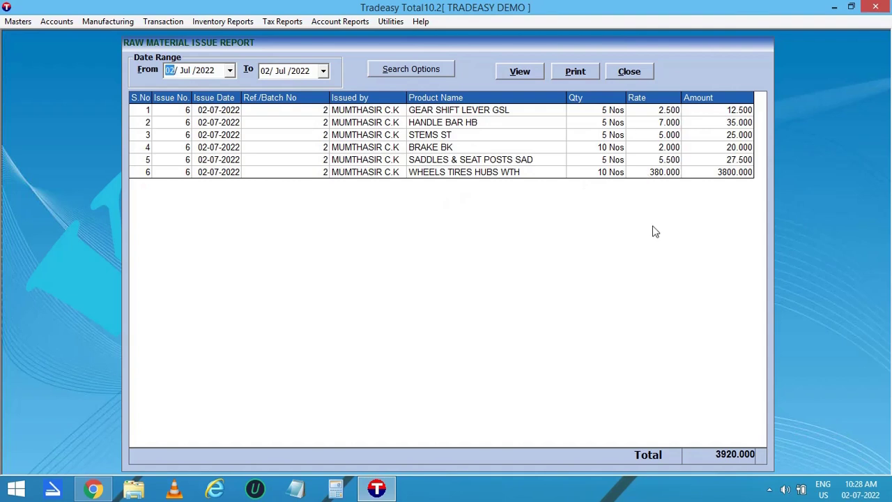
{"action": "left_click", "coordinate": [621, 76]}
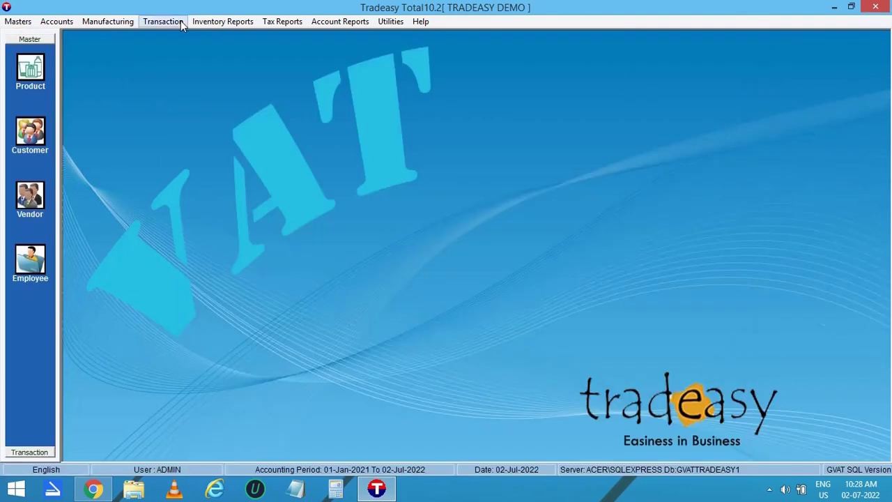
{"action": "left_click", "coordinate": [122, 23]}
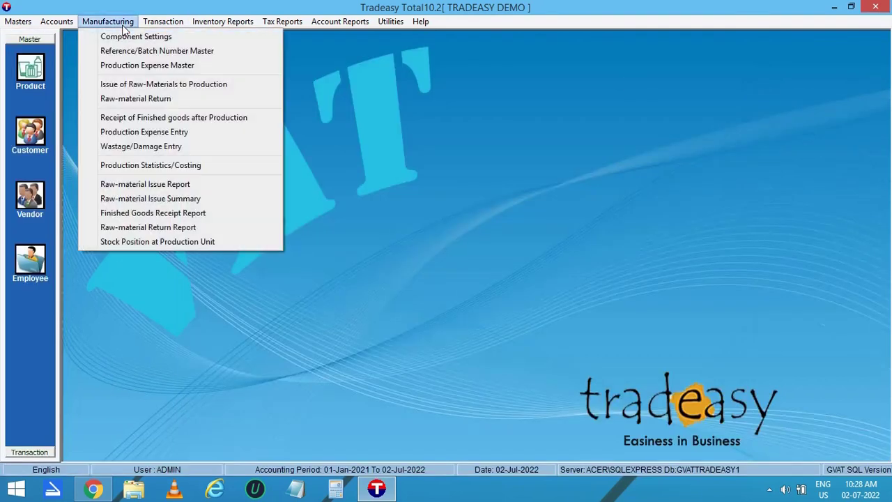
{"action": "left_click", "coordinate": [133, 212]}
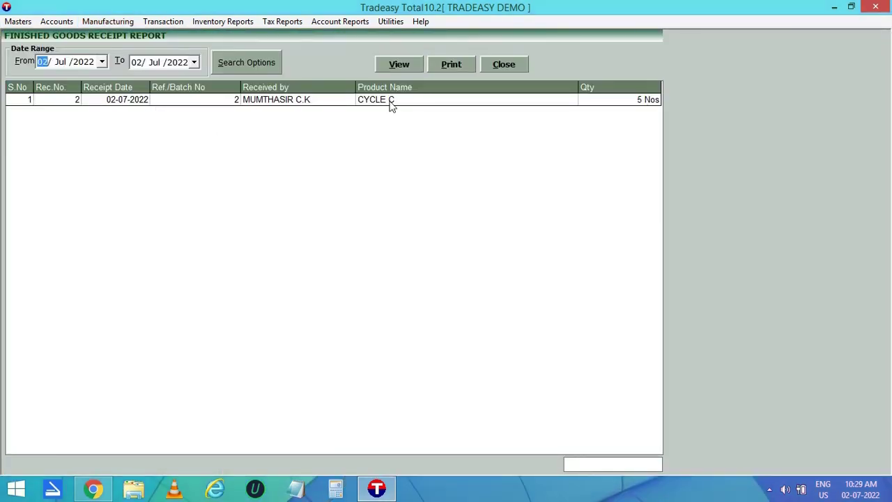
{"action": "left_click", "coordinate": [499, 69]}
{"action": "left_click", "coordinate": [107, 21]}
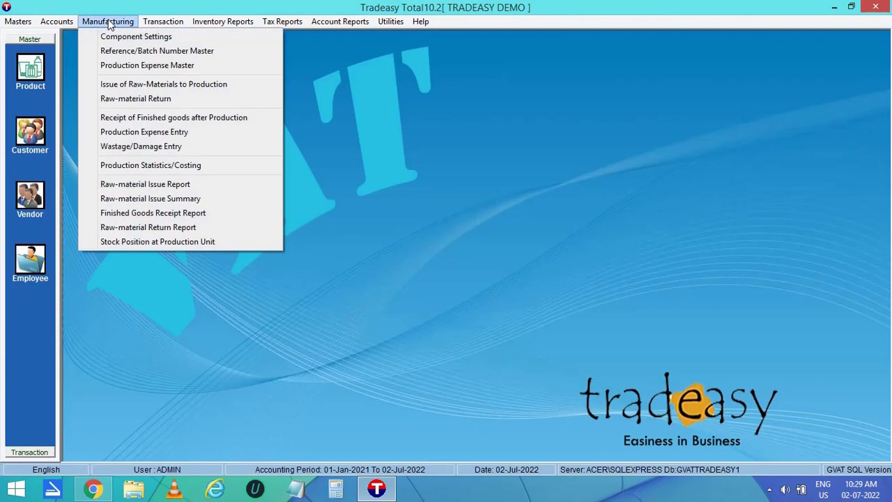
{"action": "left_click", "coordinate": [146, 241]}
{"action": "left_click", "coordinate": [654, 71]}
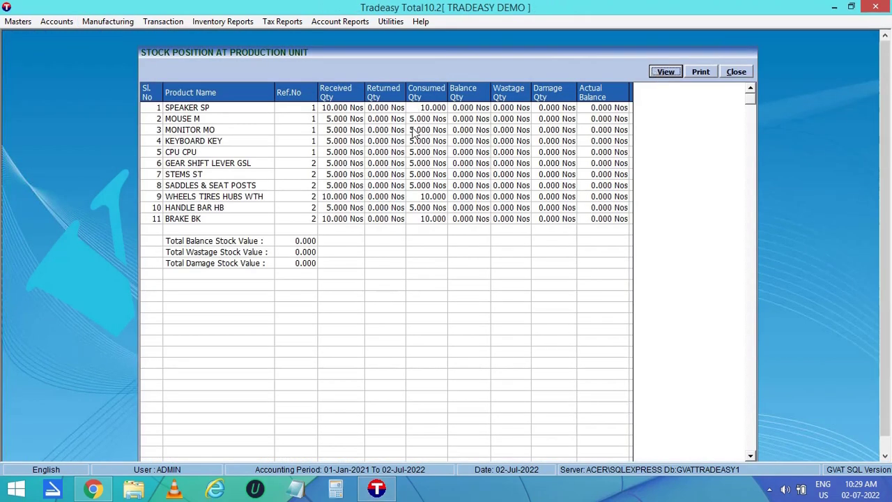
{"action": "left_click", "coordinate": [735, 74]}
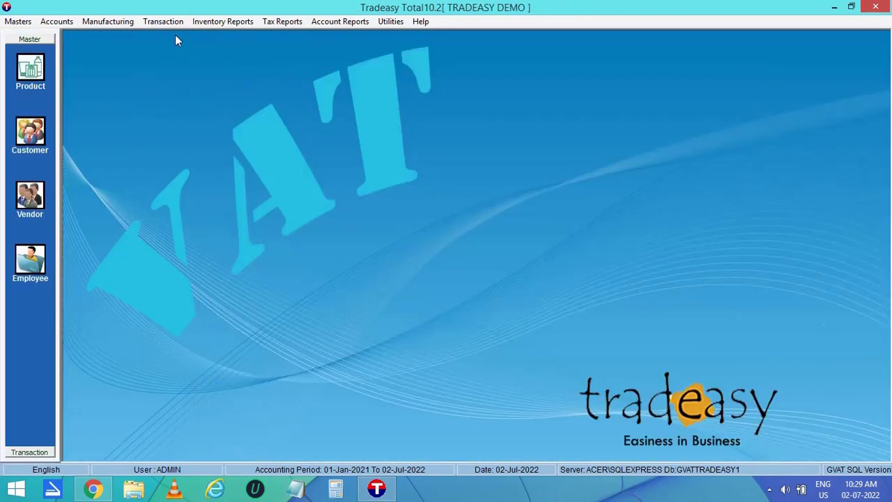
{"action": "left_click", "coordinate": [207, 21]}
{"action": "mouse_move", "coordinate": [290, 64]}
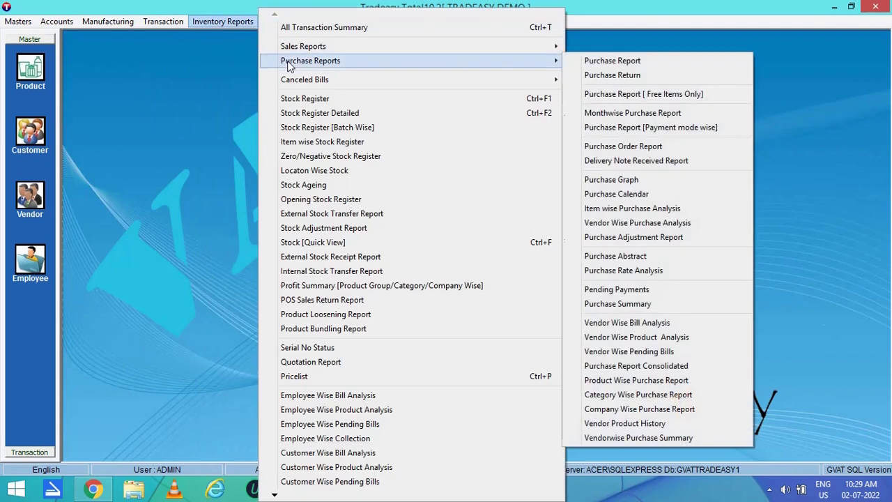
Filter the stock register for CYCLE, check 5 Nos at 794.000 average cost, then close it.
{"action": "left_click", "coordinate": [312, 98]}
{"action": "left_click", "coordinate": [49, 154]}
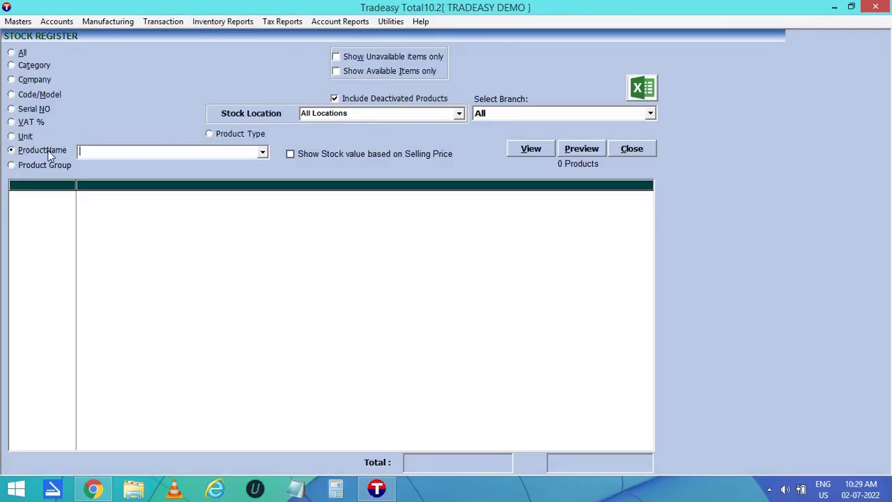
{"action": "type", "text": "CYCLE"}
{"action": "left_click", "coordinate": [532, 152]}
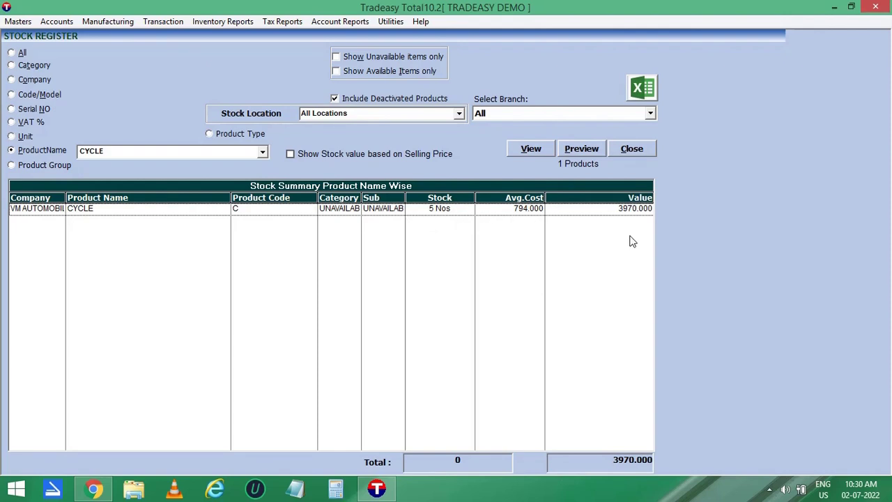
{"action": "left_click", "coordinate": [636, 149]}
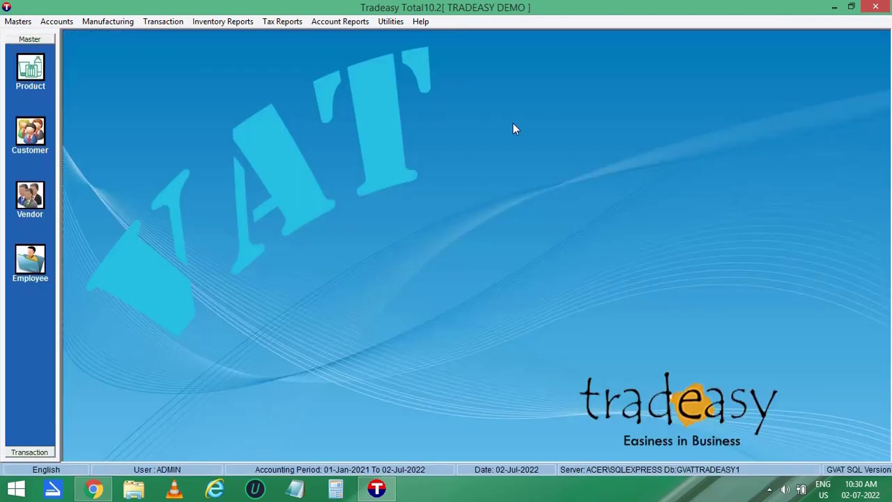
Start a new sales invoice for customer AMIANTIT TECHNOLOGY SERVICES.
{"action": "left_click", "coordinate": [159, 23]}
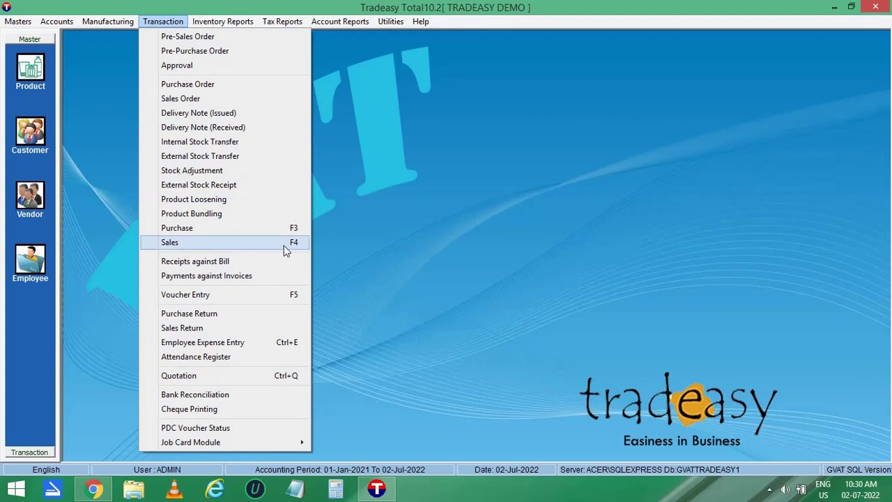
{"action": "left_click", "coordinate": [284, 245]}
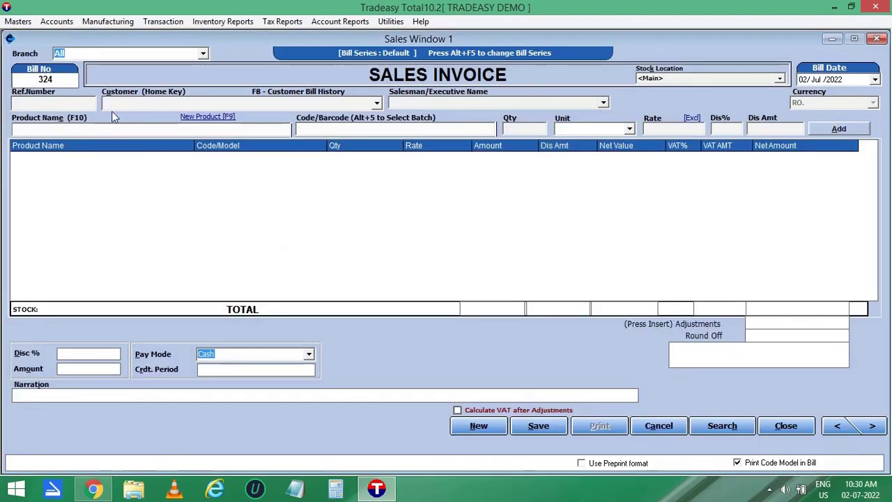
{"action": "left_click", "coordinate": [377, 103]}
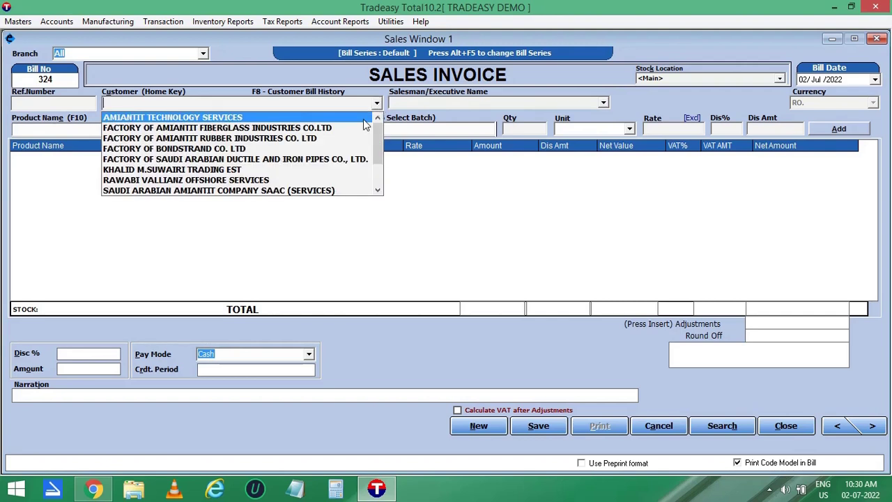
{"action": "left_click", "coordinate": [230, 118]}
{"action": "key", "text": "Return"}
Add 2 CYCLE at 992.5, confirm the specification, and save the 2282.750 bill for printing.
{"action": "type", "text": "CY"}
{"action": "key", "text": "Return"}
{"action": "type", "text": "2"}
{"action": "key", "text": "Return"}
{"action": "key", "text": "Return"}
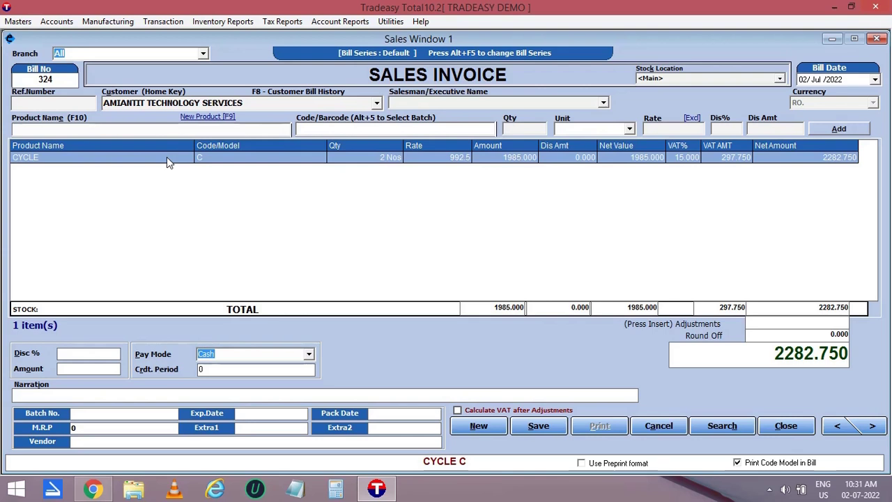
{"action": "key", "text": "alt+1"}
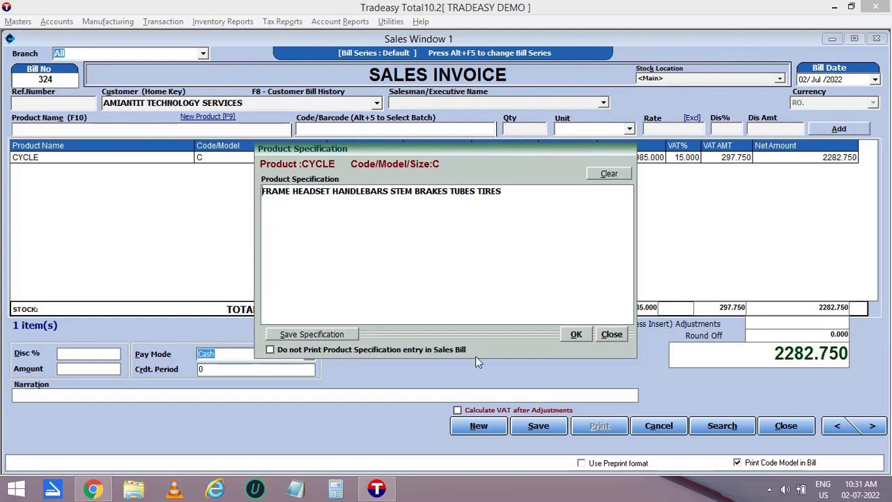
{"action": "left_click", "coordinate": [576, 334]}
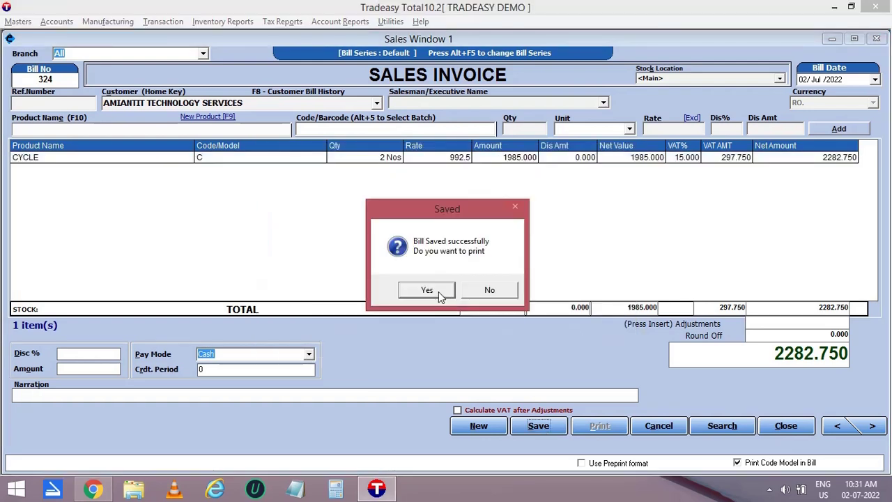
{"action": "left_click", "coordinate": [427, 290]}
Preview invoice 324 via Windows printing down to its total, then close the preview and sales window.
{"action": "left_click", "coordinate": [345, 284]}
{"action": "left_click", "coordinate": [458, 335]}
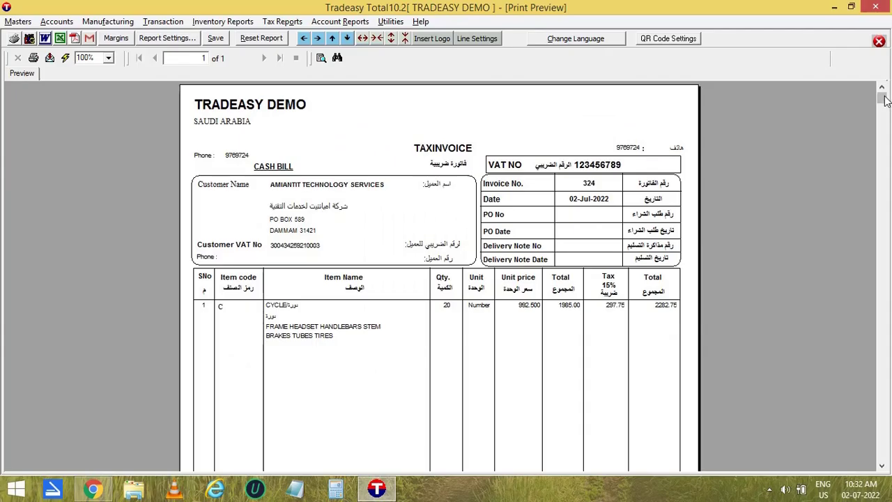
{"action": "left_click_drag", "start_coordinate": [883, 102], "coordinate": [888, 453]}
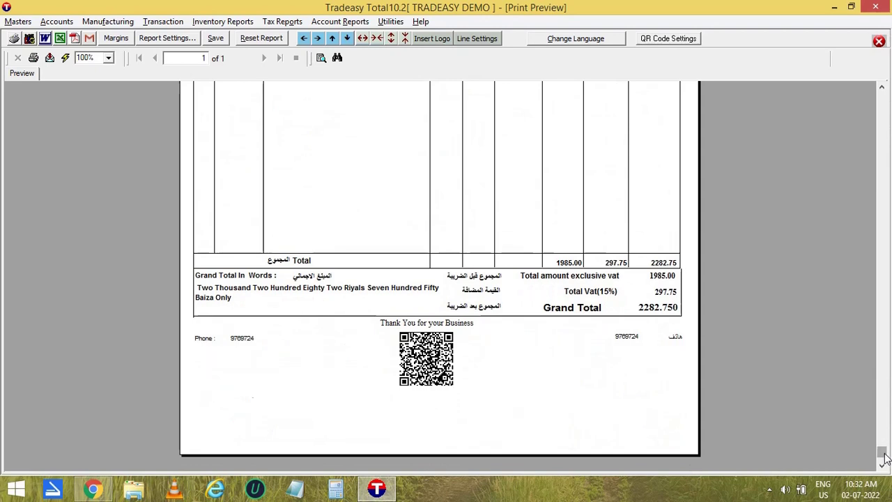
{"action": "scroll", "coordinate": [885, 459], "scroll_direction": "up", "scroll_amount": 10}
{"action": "left_click", "coordinate": [879, 41]}
{"action": "left_click", "coordinate": [879, 40]}
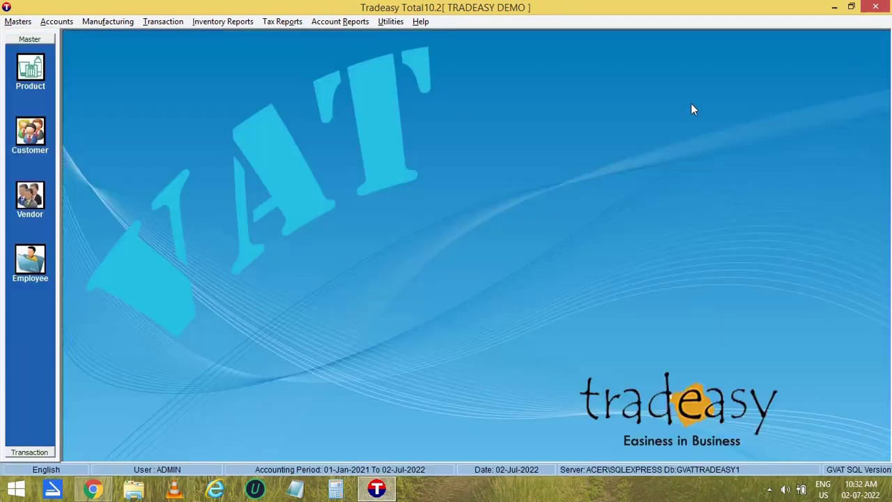
Open the detailed stock register filtered by product name for CYCLE.
{"action": "left_click", "coordinate": [235, 22]}
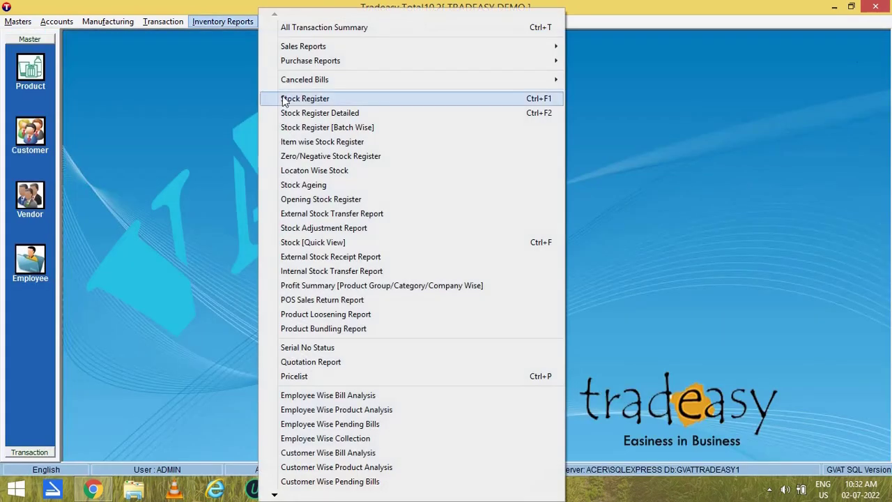
{"action": "left_click", "coordinate": [314, 113]}
{"action": "left_click", "coordinate": [51, 150]}
{"action": "type", "text": "CYCLE"}
{"action": "key", "text": "Return"}
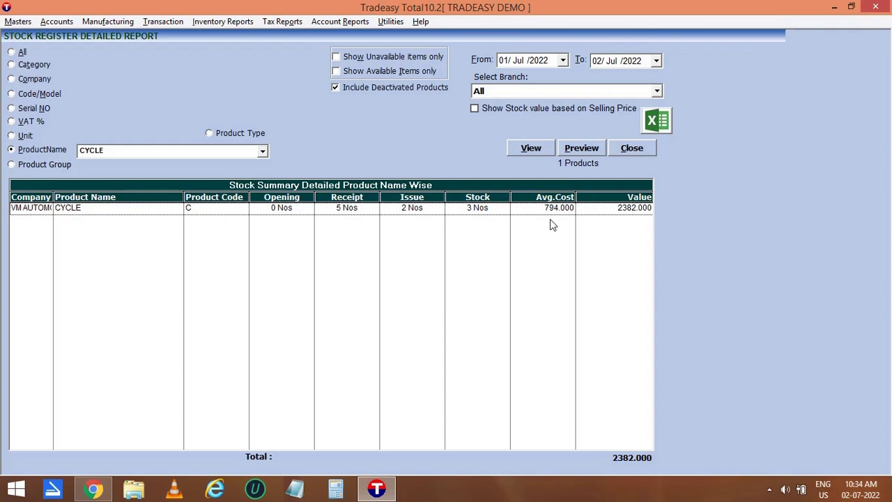
Switch the filter to HANDLE BAR and open its item-wise movements: 20 opening, 5 issued, 15 balance.
{"action": "left_click", "coordinate": [110, 151]}
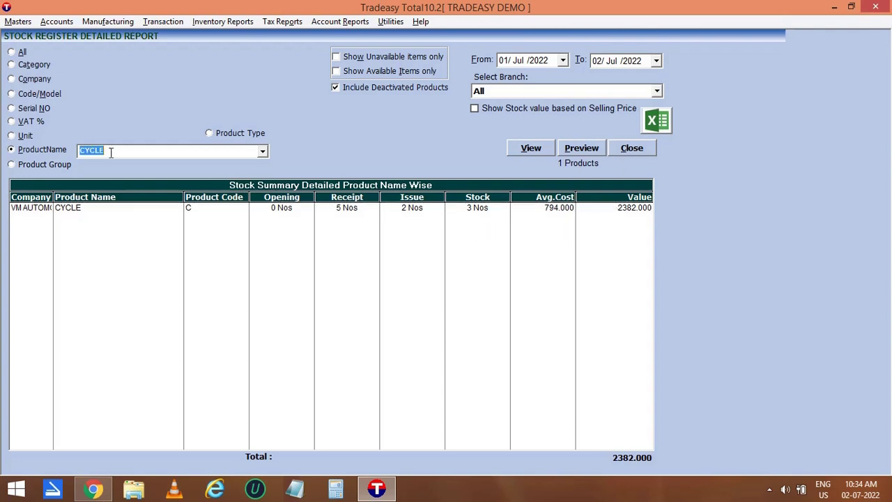
{"action": "type", "text": "HANDLE BAR"}
{"action": "left_click", "coordinate": [541, 151]}
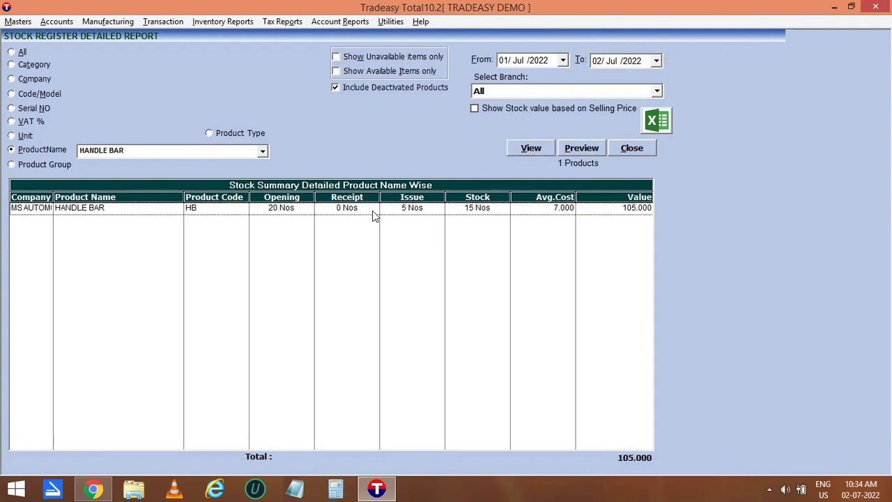
{"action": "double_click", "coordinate": [480, 211]}
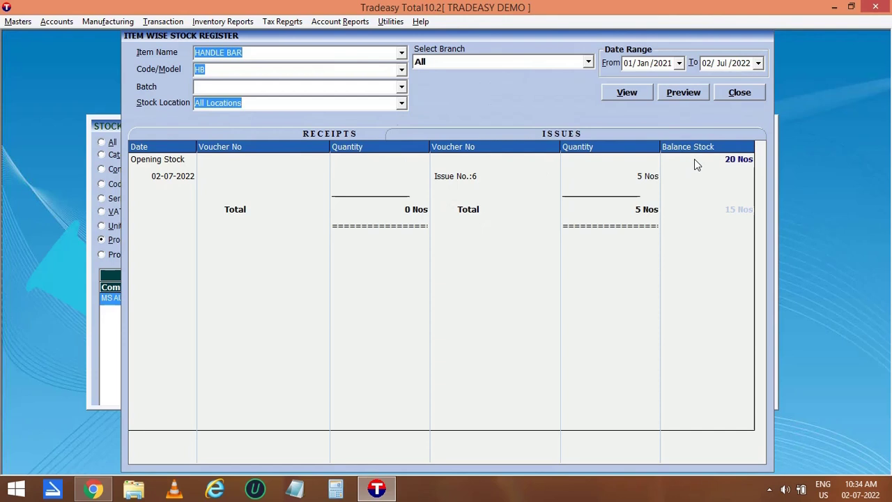
Check HANDLE BAR's 20 Nos opening, 5 Nos issue and 15 Nos balance, then view Issue No. 6.
{"action": "left_click", "coordinate": [727, 158]}
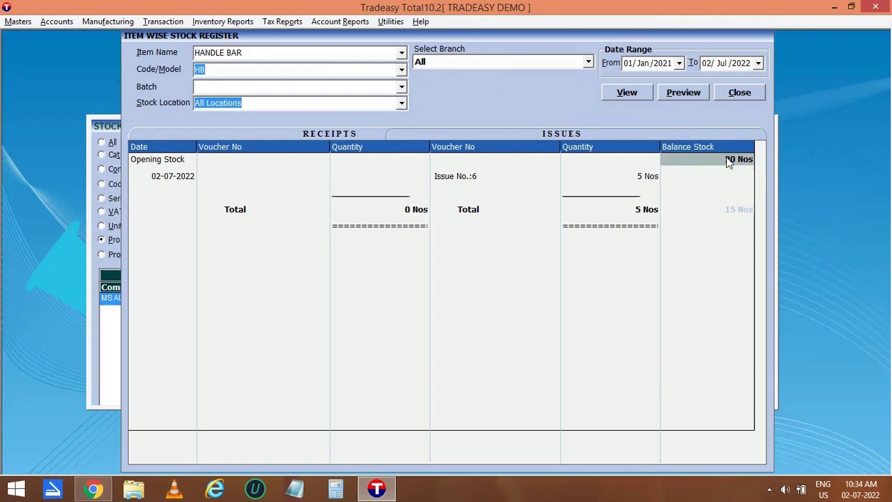
{"action": "left_click", "coordinate": [647, 183]}
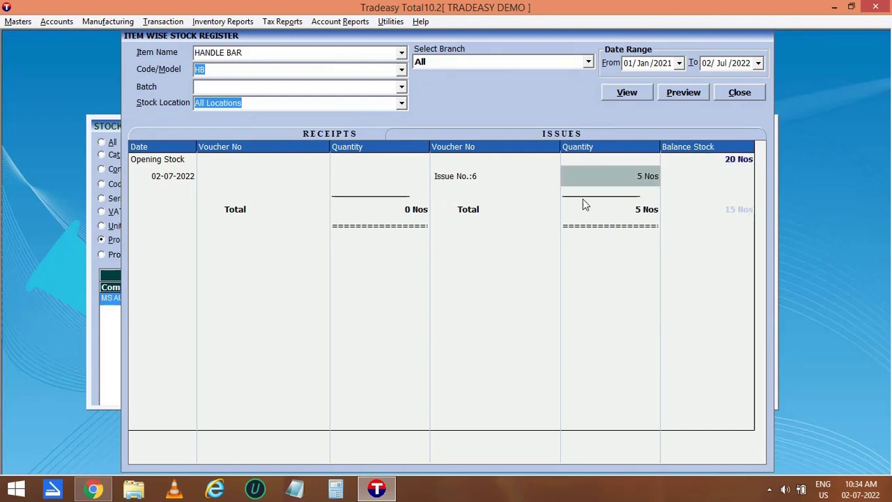
{"action": "left_click", "coordinate": [739, 213]}
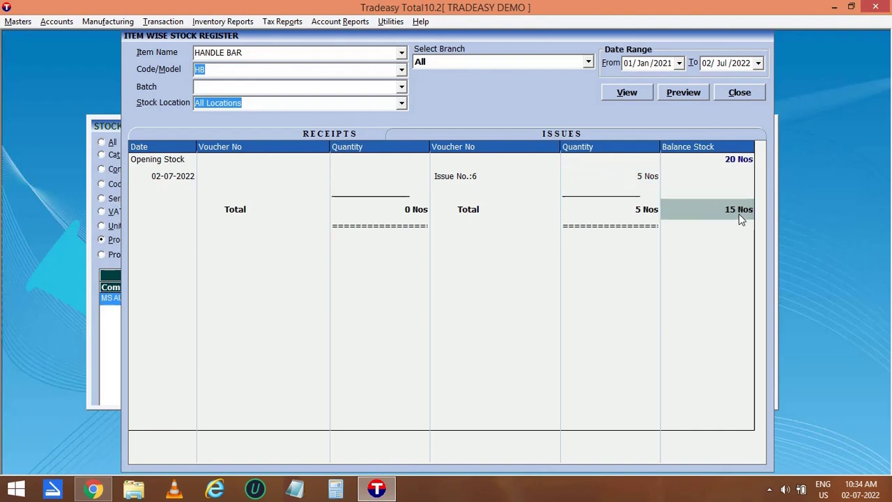
{"action": "double_click", "coordinate": [465, 177]}
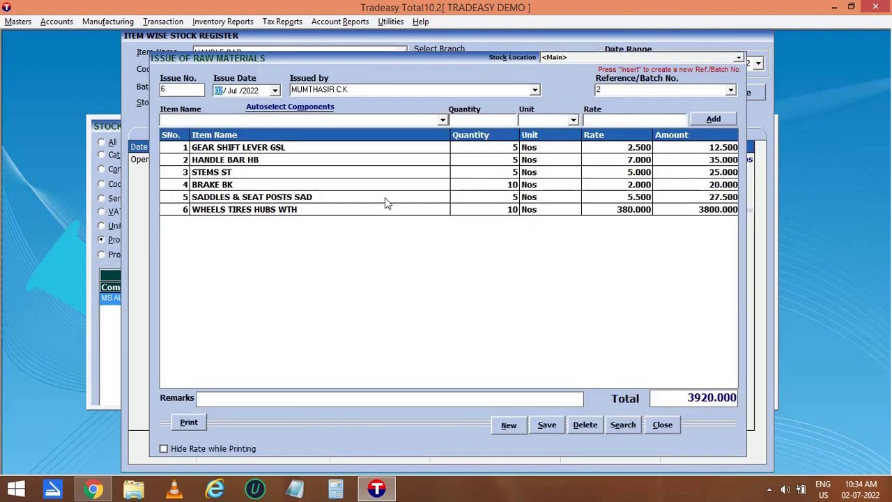
{"action": "left_click", "coordinate": [236, 162]}
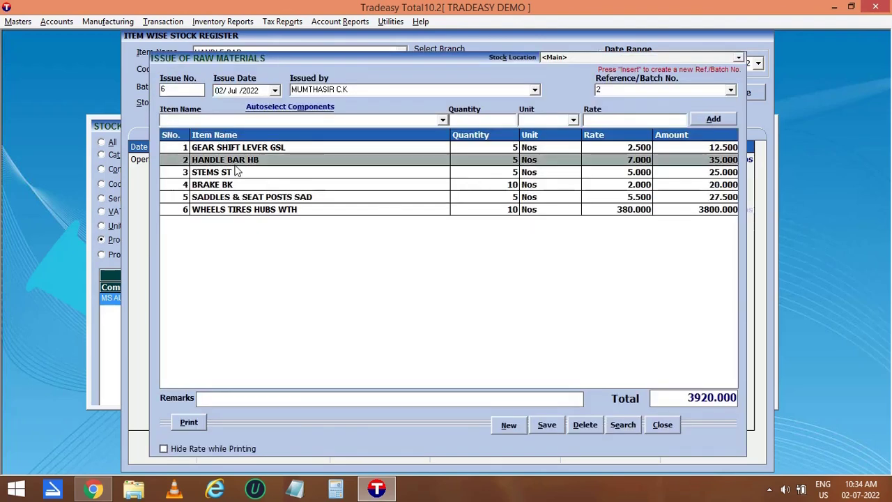
Close the raw materials issue, item-wise stock register and detailed stock register windows.
{"action": "left_click", "coordinate": [662, 425]}
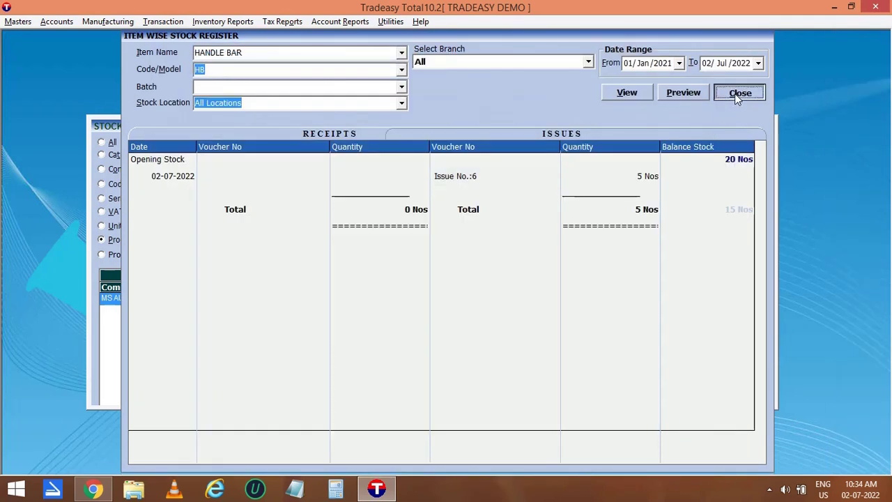
{"action": "left_click", "coordinate": [737, 94]}
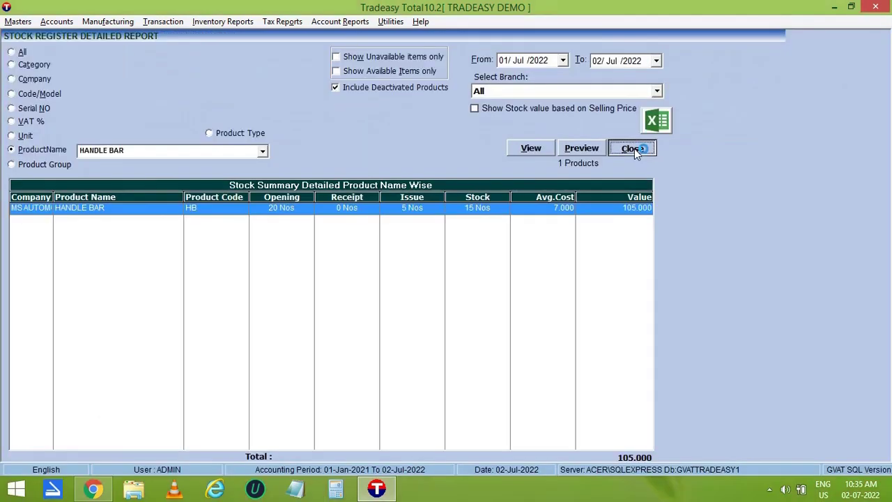
{"action": "left_click", "coordinate": [635, 148]}
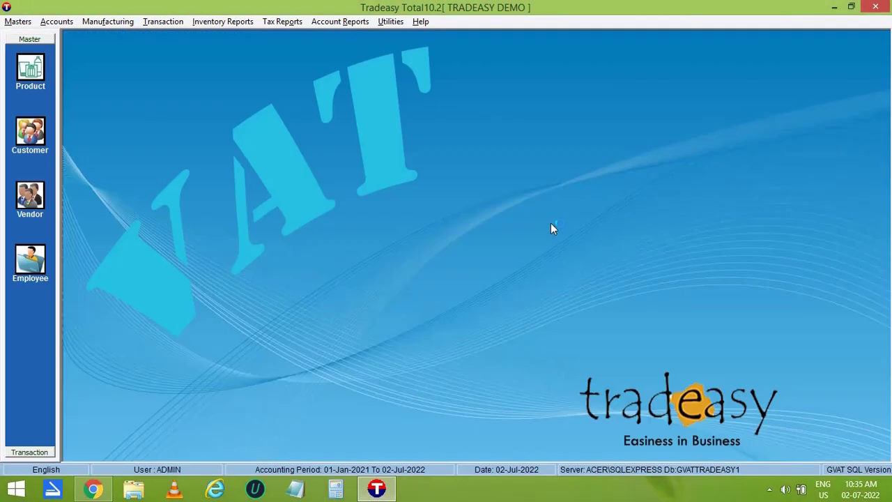